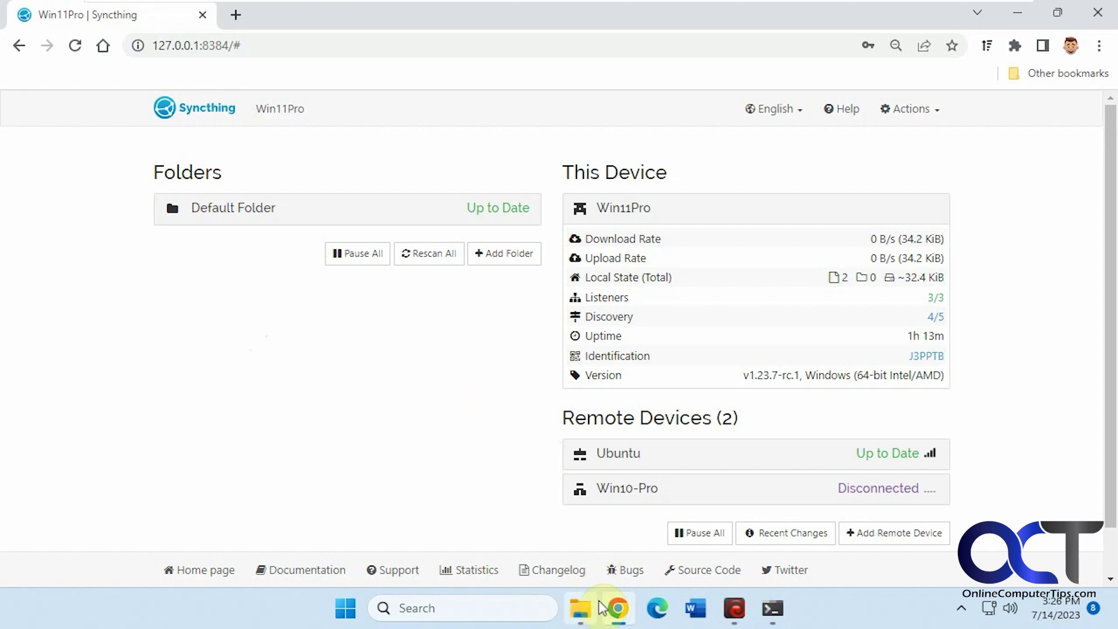
Show the syncthing-windows program folder with syncthing.exe in File Explorer and minimise the Syncthing console.
{"action": "left_click", "coordinate": [580, 608]}
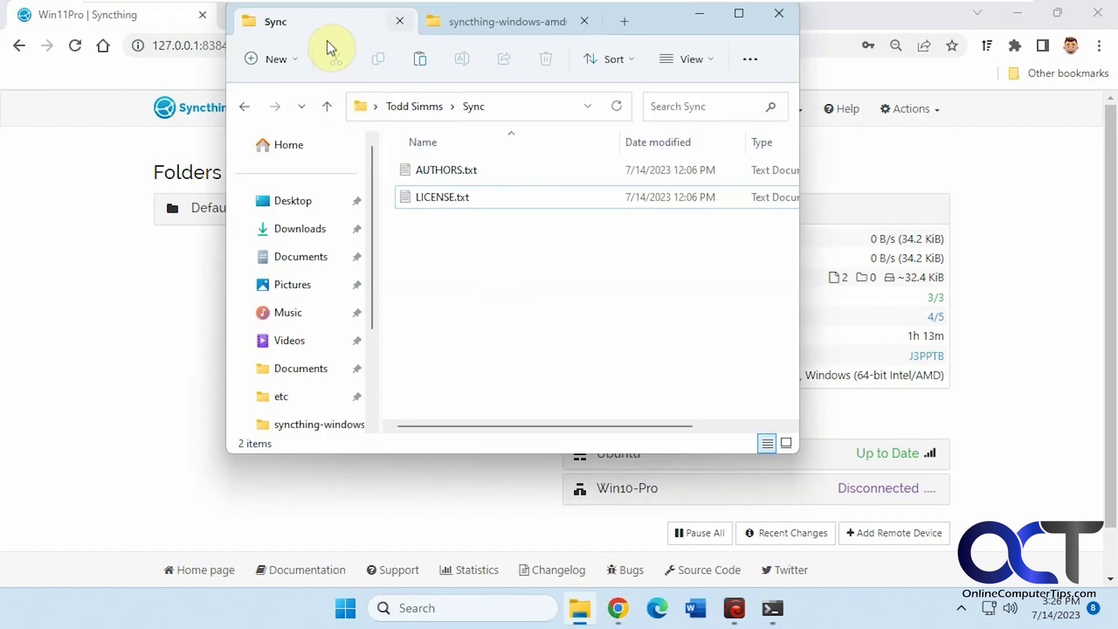
{"action": "left_click", "coordinate": [492, 24]}
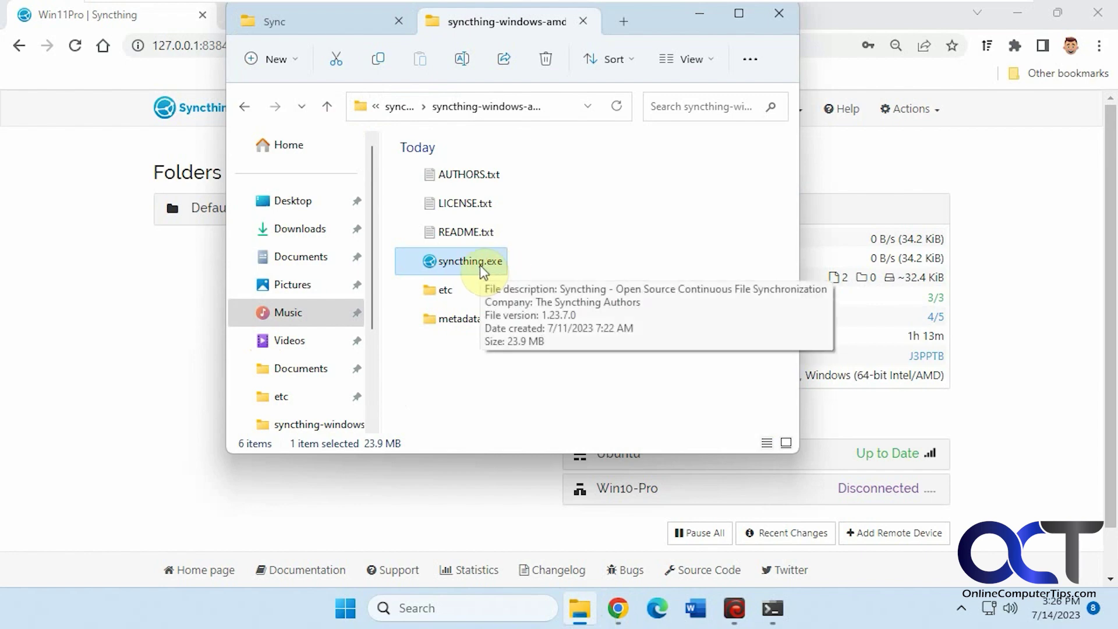
{"action": "left_click", "coordinate": [784, 620]}
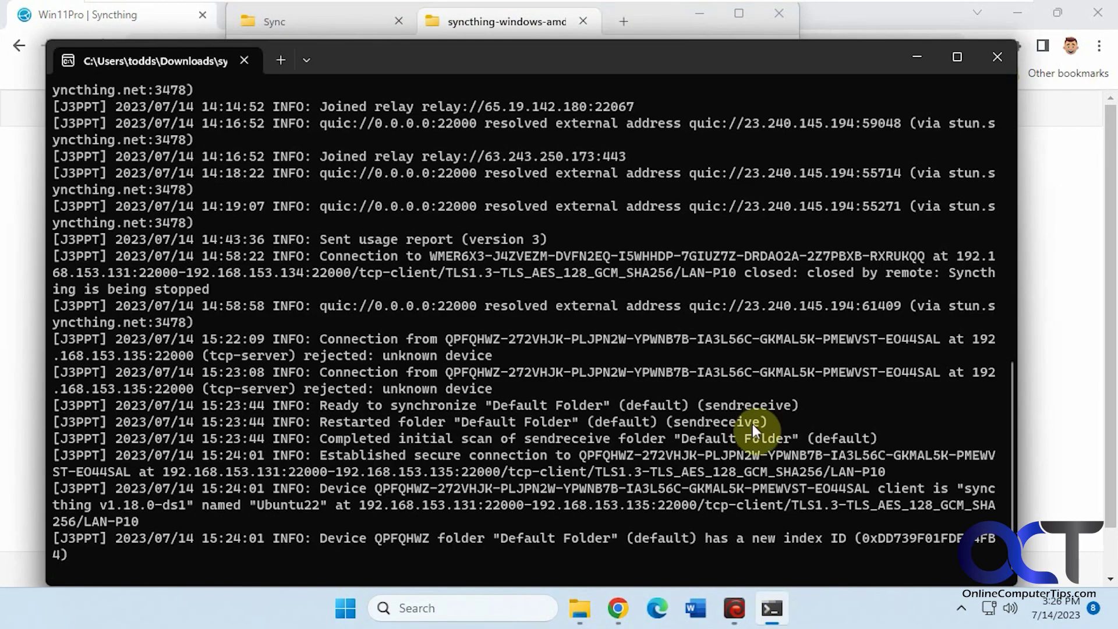
{"action": "left_click", "coordinate": [913, 55]}
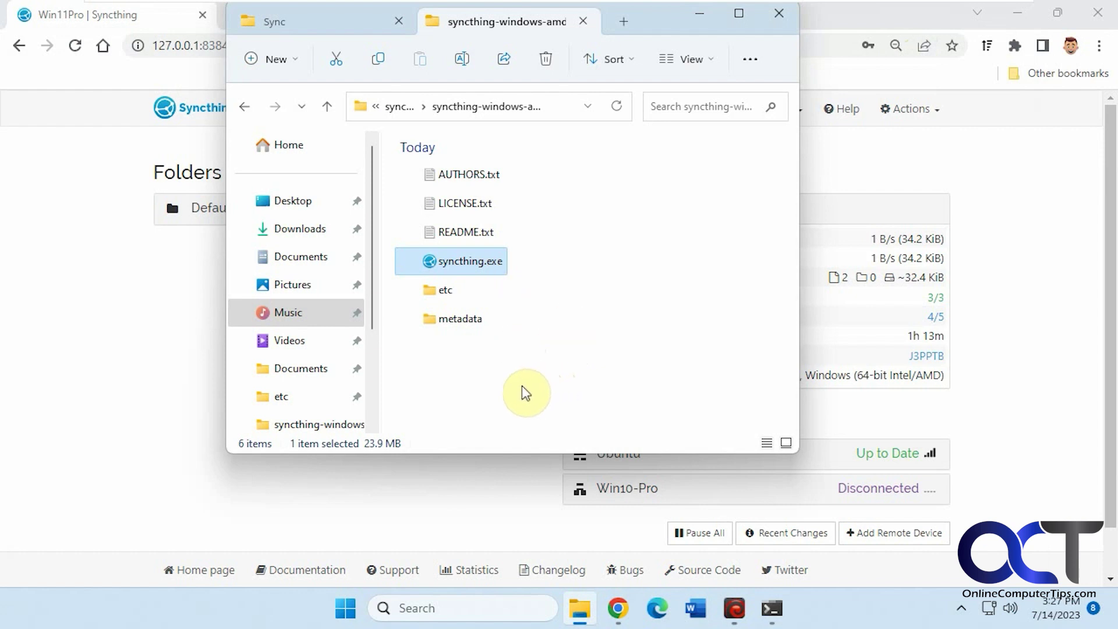
Expand the Default Folder's details on the Syncthing dashboard and select its folder path.
{"action": "left_click", "coordinate": [187, 349]}
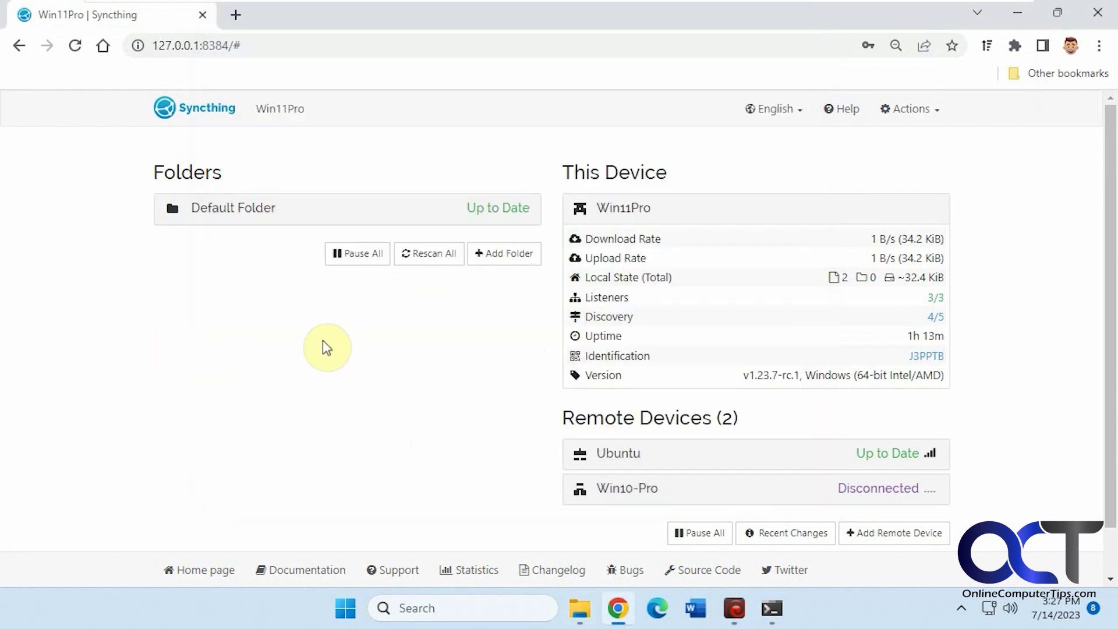
{"action": "left_click", "coordinate": [516, 215]}
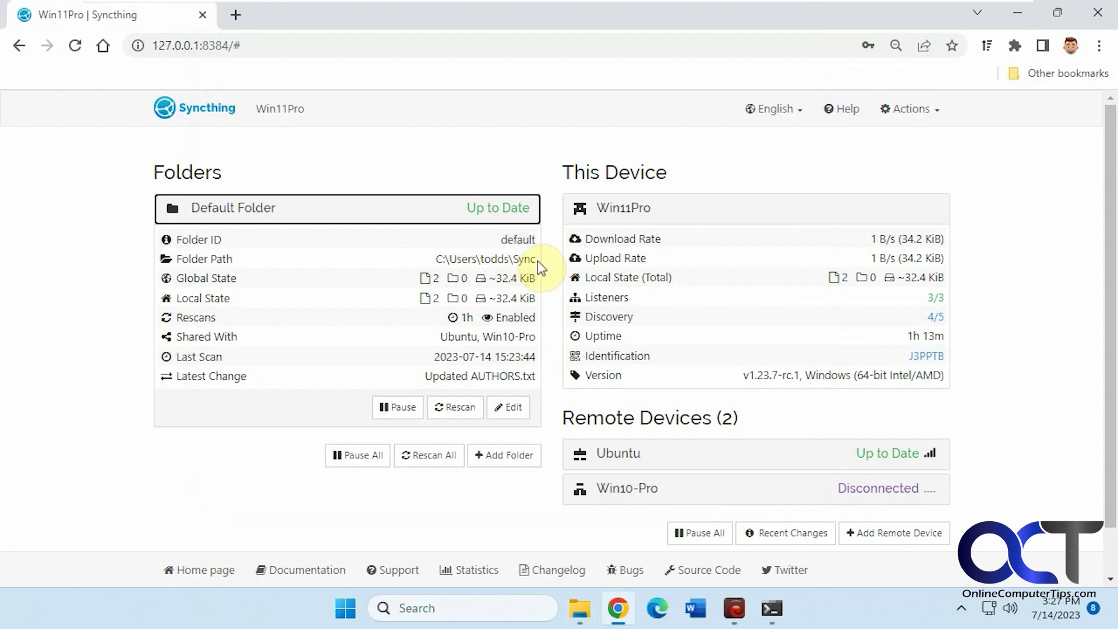
{"action": "left_click_drag", "start_coordinate": [537, 261], "coordinate": [455, 257]}
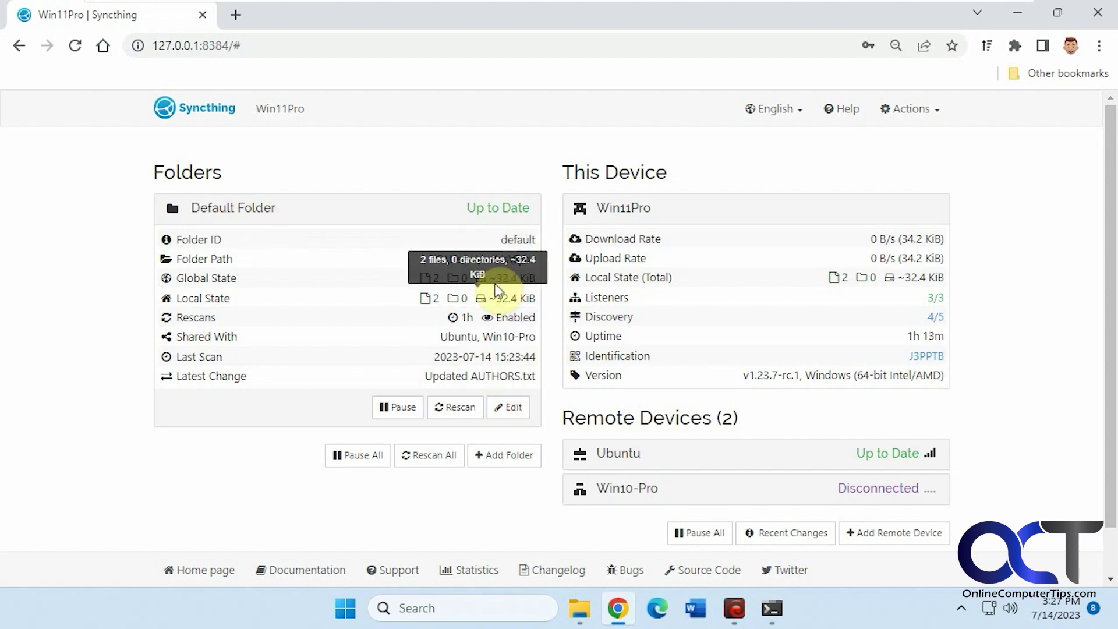
Check the Default Folder's Sharing settings, confirming Ubuntu and Win10-Pro are ticked.
{"action": "left_click", "coordinate": [508, 407]}
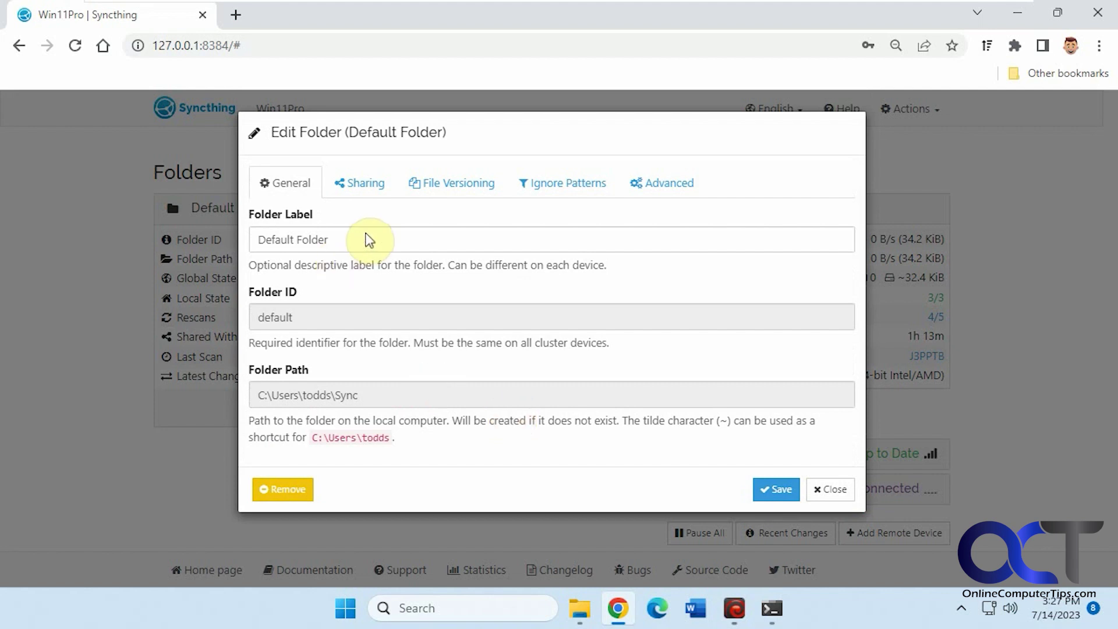
{"action": "left_click", "coordinate": [364, 184]}
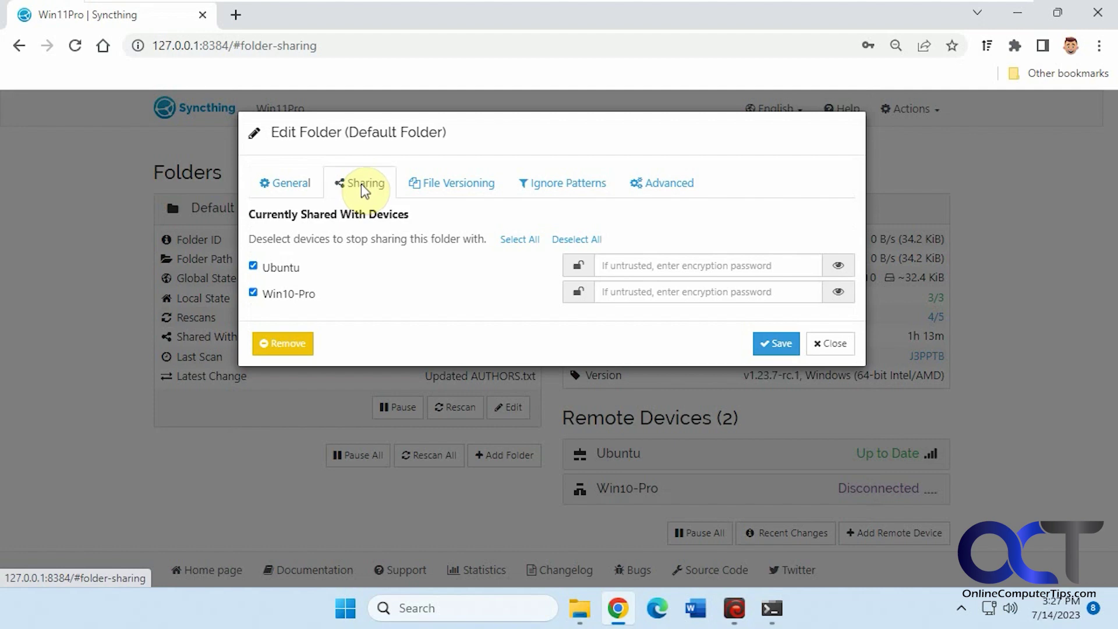
{"action": "left_click", "coordinate": [830, 345]}
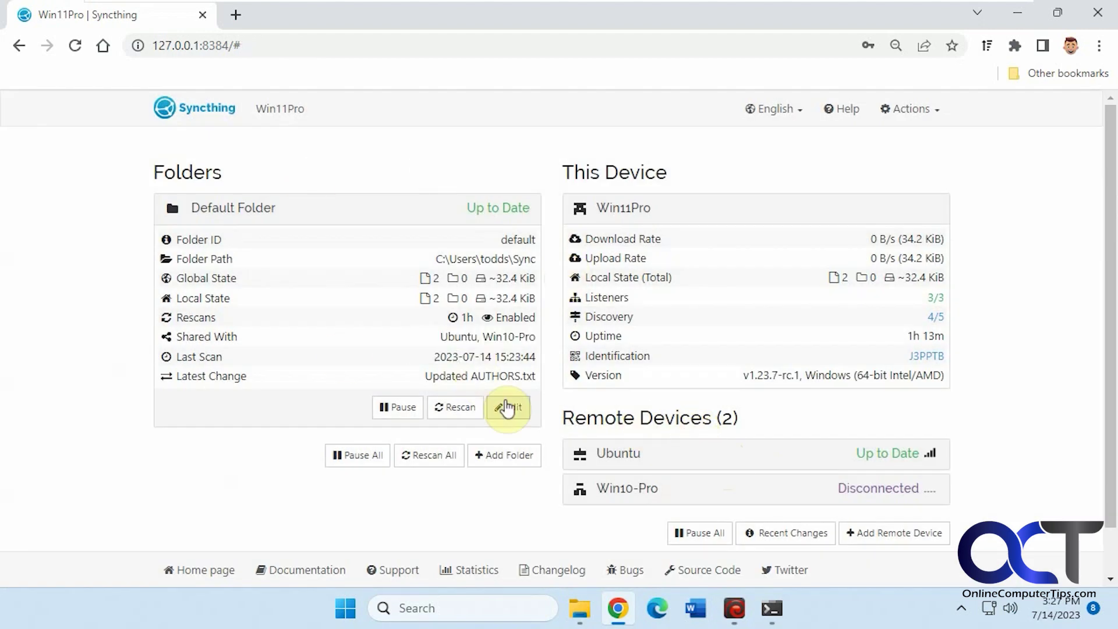
{"action": "left_click", "coordinate": [509, 407]}
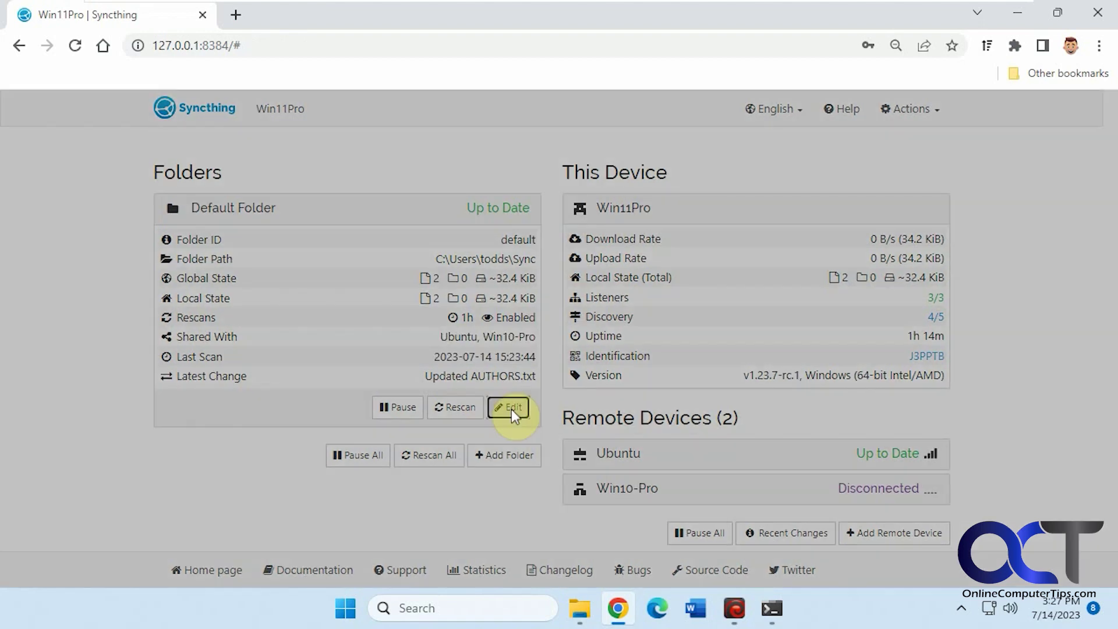
{"action": "left_click", "coordinate": [352, 190]}
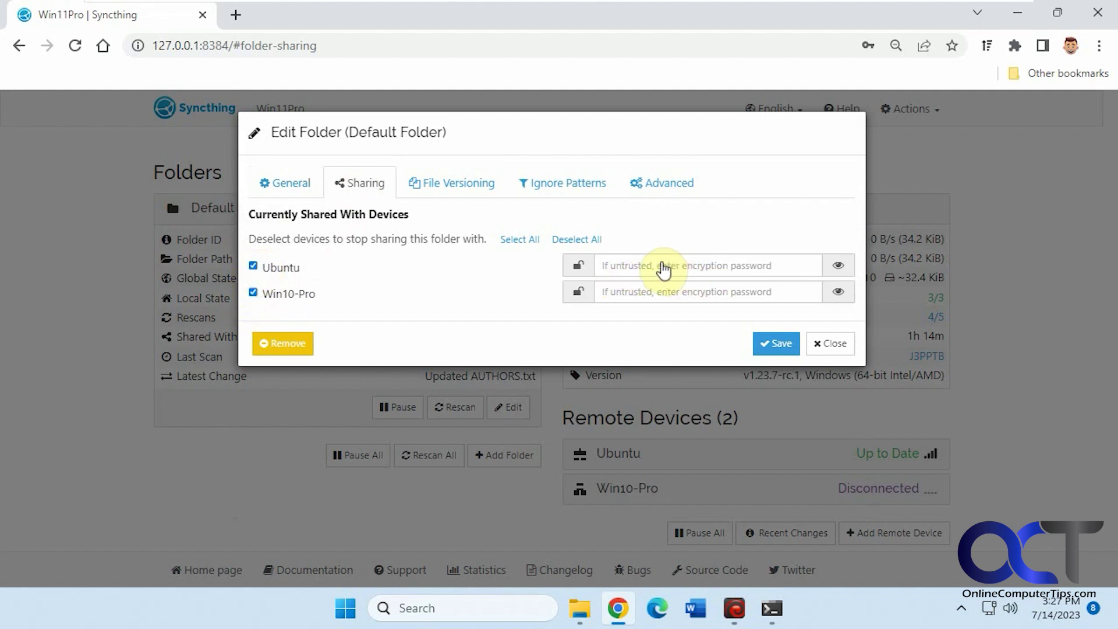
Close the folder settings and review the Win10-Pro remote device's details.
{"action": "left_click", "coordinate": [832, 343]}
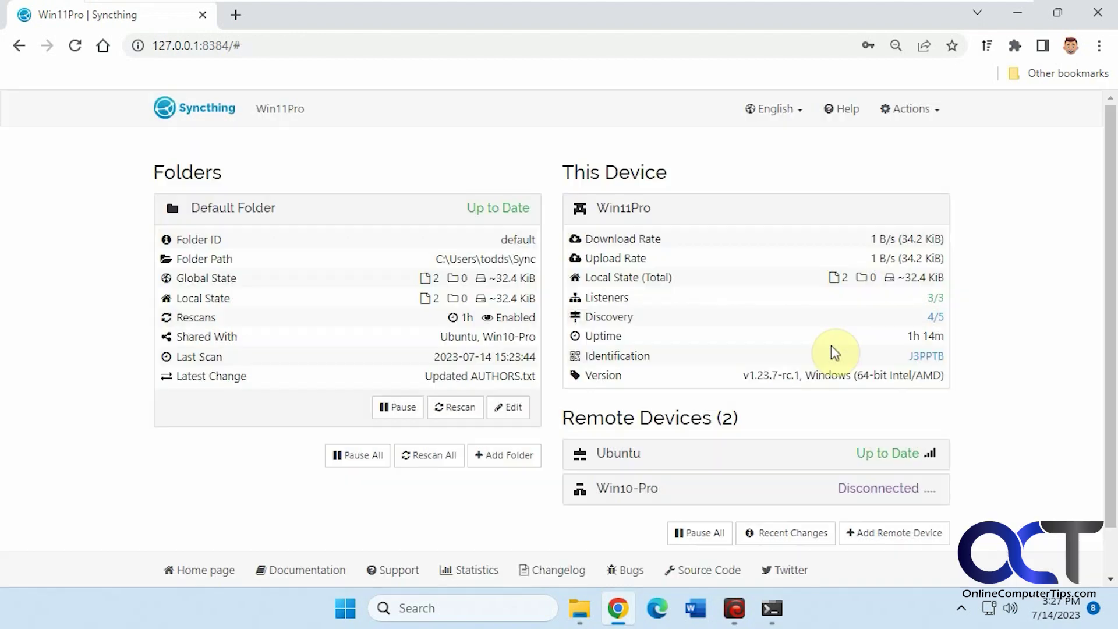
{"action": "scroll", "coordinate": [868, 407], "scroll_direction": "down", "scroll_amount": 1}
{"action": "left_click", "coordinate": [891, 442]}
{"action": "scroll", "coordinate": [892, 443], "scroll_direction": "down", "scroll_amount": 2}
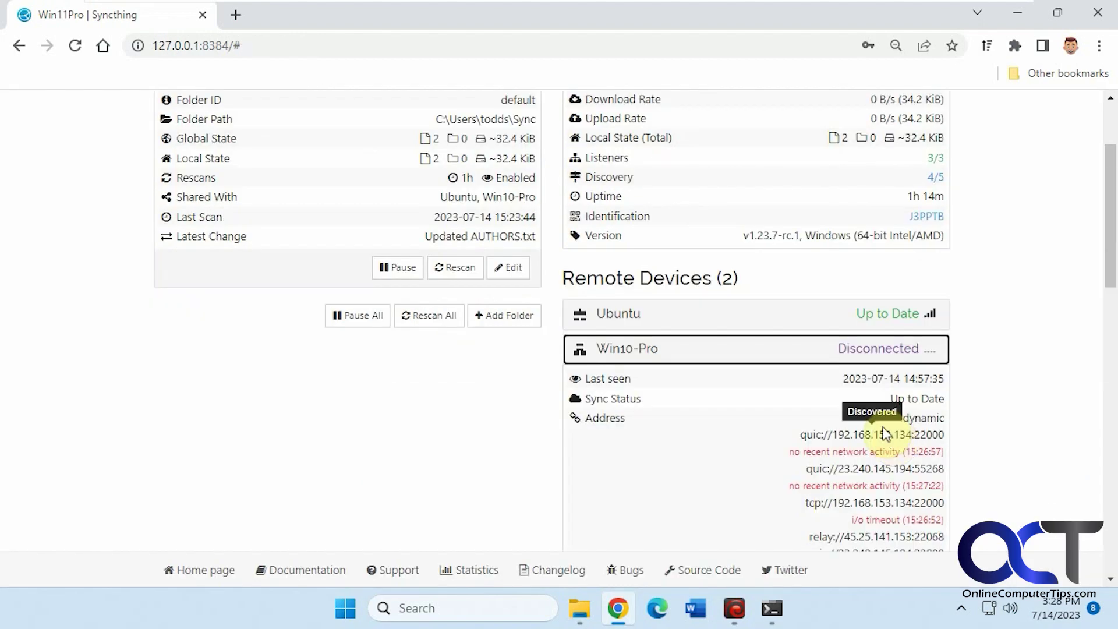
{"action": "scroll", "coordinate": [941, 519], "scroll_direction": "down", "scroll_amount": 1}
{"action": "scroll", "coordinate": [934, 492], "scroll_direction": "up", "scroll_amount": 1}
{"action": "scroll", "coordinate": [934, 491], "scroll_direction": "up", "scroll_amount": 1}
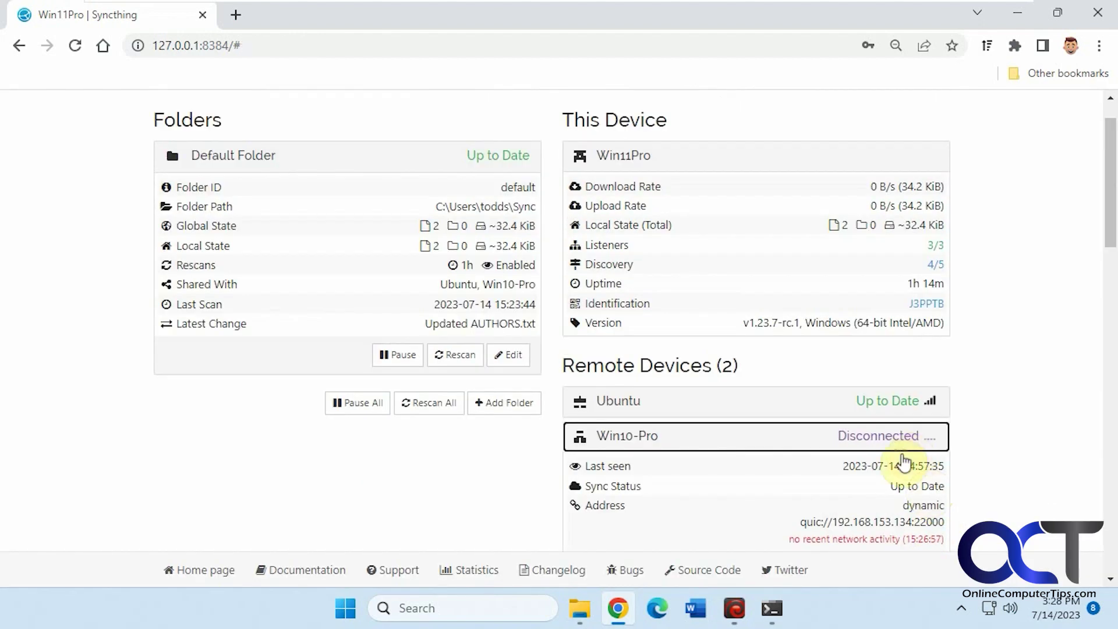
{"action": "left_click", "coordinate": [900, 436]}
Review the Ubuntu device's connection details, then start adding a new remote device.
{"action": "left_click", "coordinate": [896, 406]}
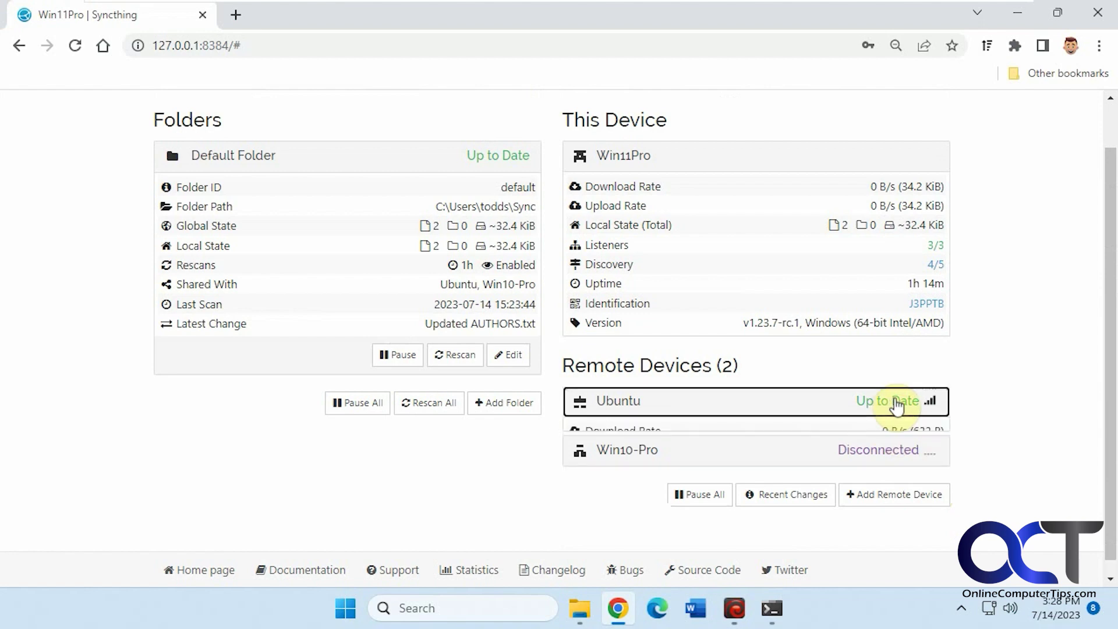
{"action": "scroll", "coordinate": [1023, 415], "scroll_direction": "down", "scroll_amount": 3}
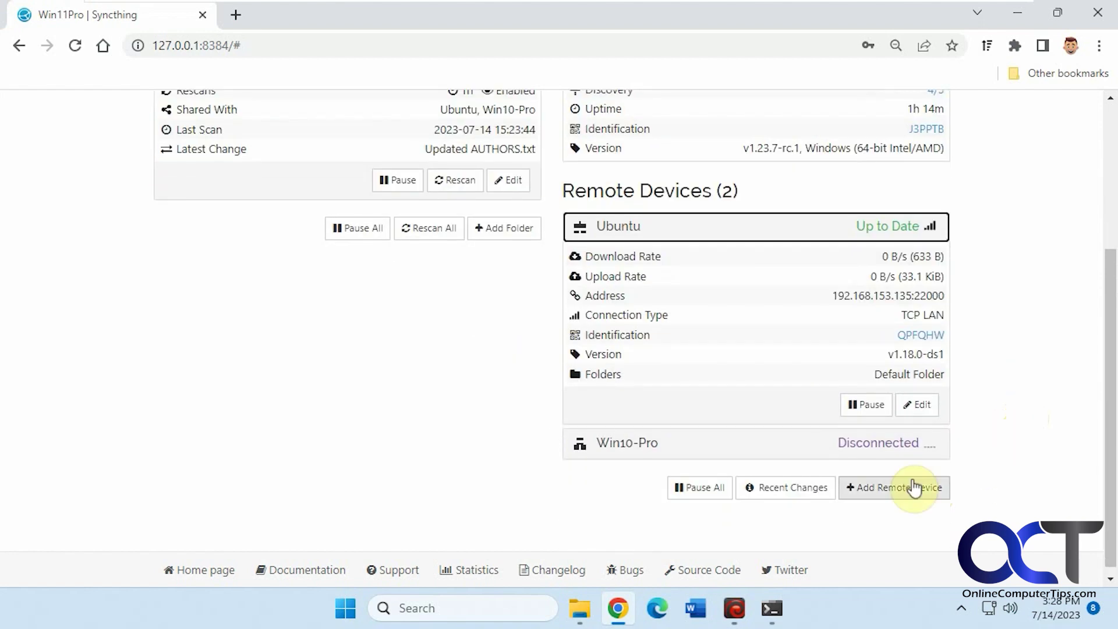
{"action": "scroll", "coordinate": [990, 466], "scroll_direction": "up", "scroll_amount": 1}
{"action": "scroll", "coordinate": [990, 465], "scroll_direction": "down", "scroll_amount": 1}
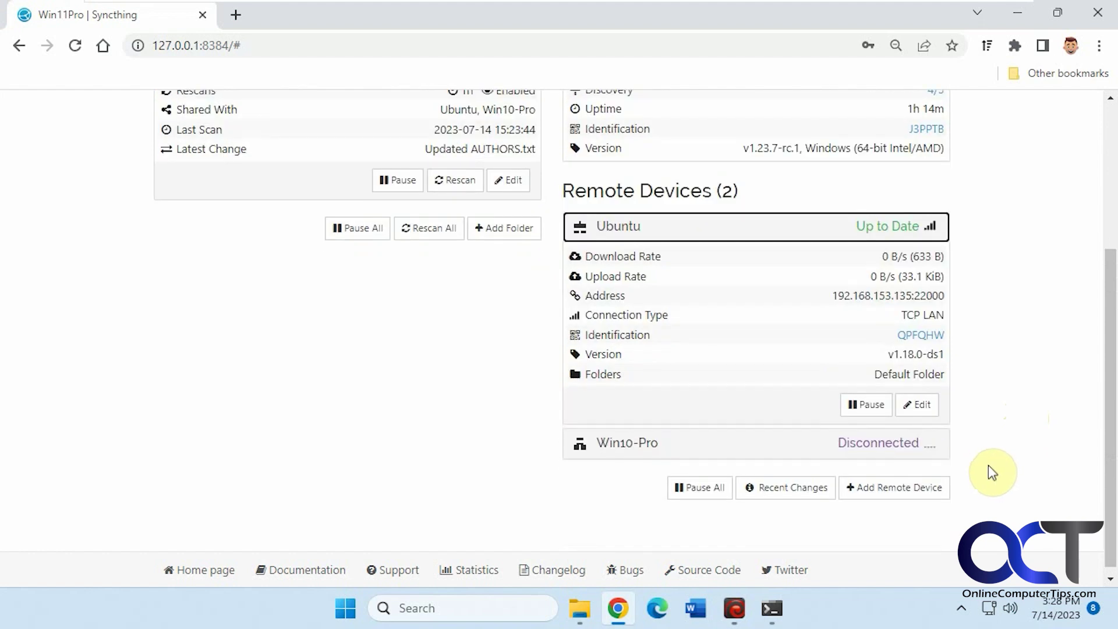
{"action": "left_click", "coordinate": [900, 497]}
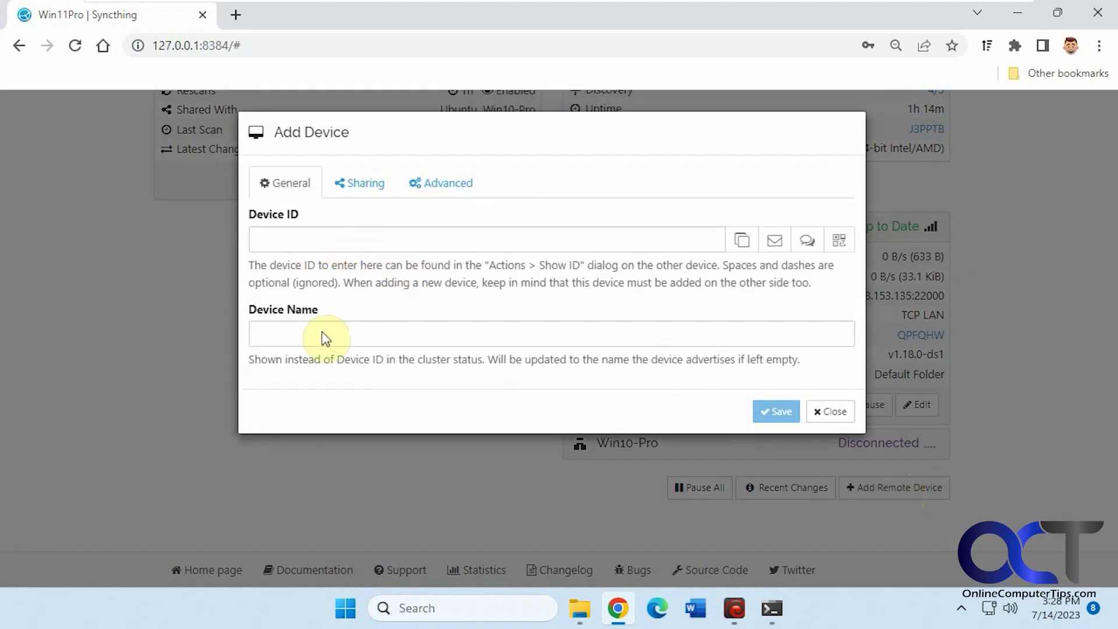
Look through the Add Device Sharing and Advanced tabs, then close it without adding a device.
{"action": "left_click", "coordinate": [373, 194]}
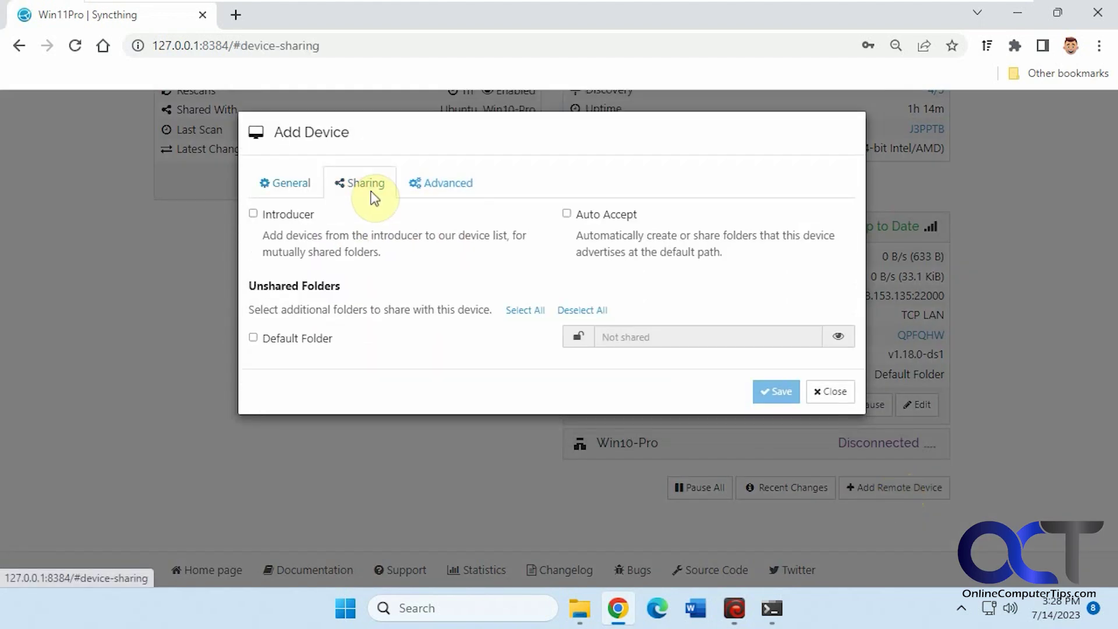
{"action": "left_click", "coordinate": [449, 196]}
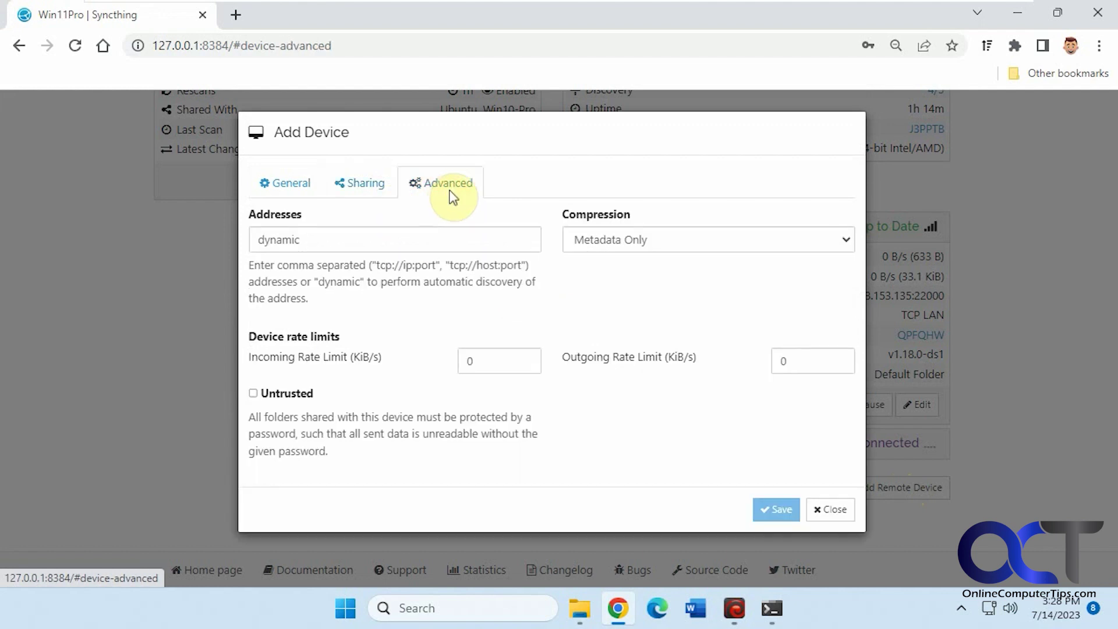
{"action": "left_click", "coordinate": [380, 187]}
{"action": "left_click", "coordinate": [290, 185]}
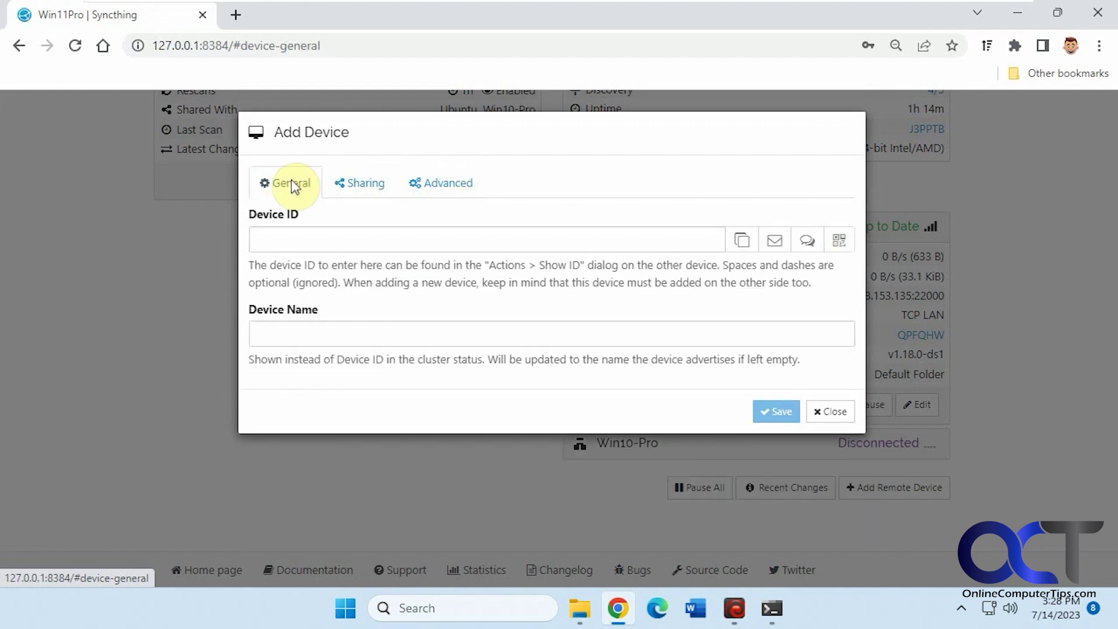
{"action": "left_click", "coordinate": [834, 412]}
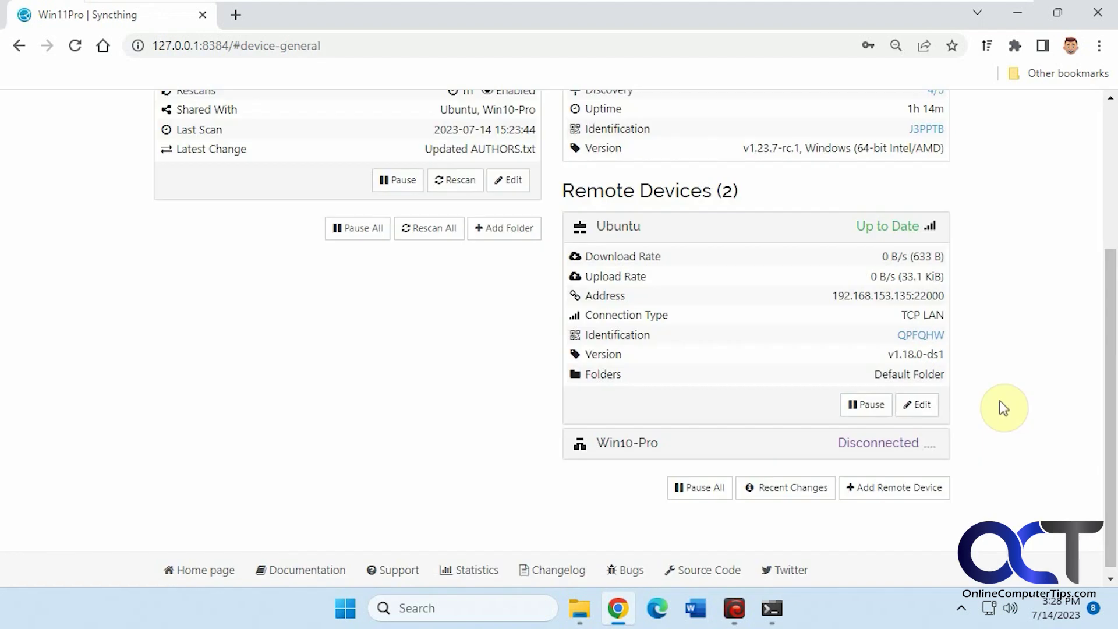
View this device's ID and QR code via Actions > Show ID, then cancel Add Remote Device.
{"action": "scroll", "coordinate": [1068, 412], "scroll_direction": "up", "scroll_amount": 5}
{"action": "left_click", "coordinate": [904, 109]}
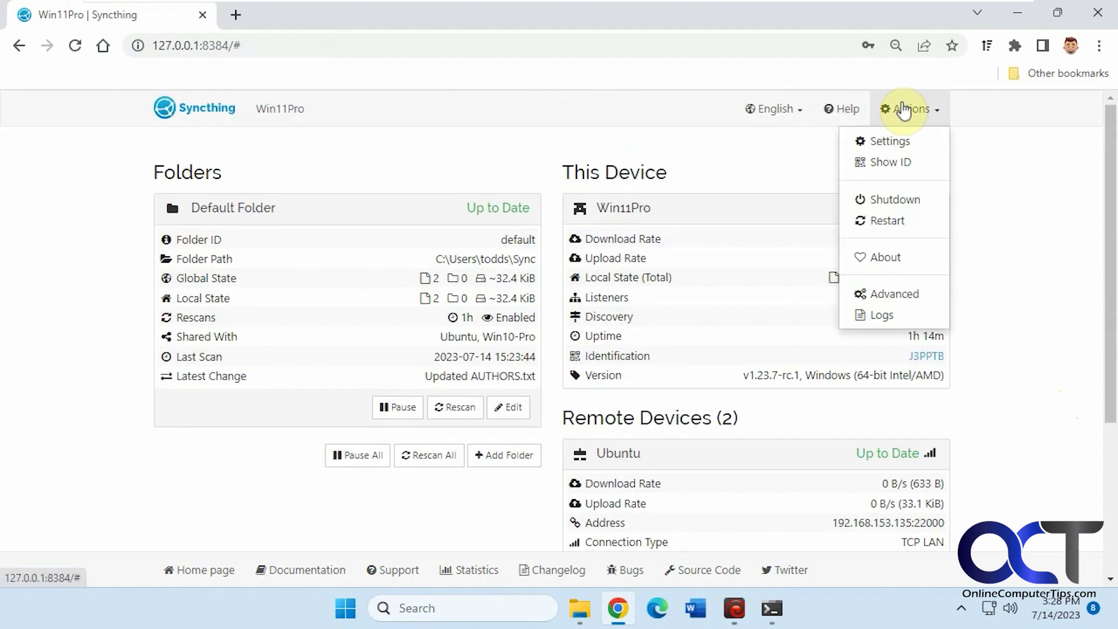
{"action": "left_click", "coordinate": [905, 163]}
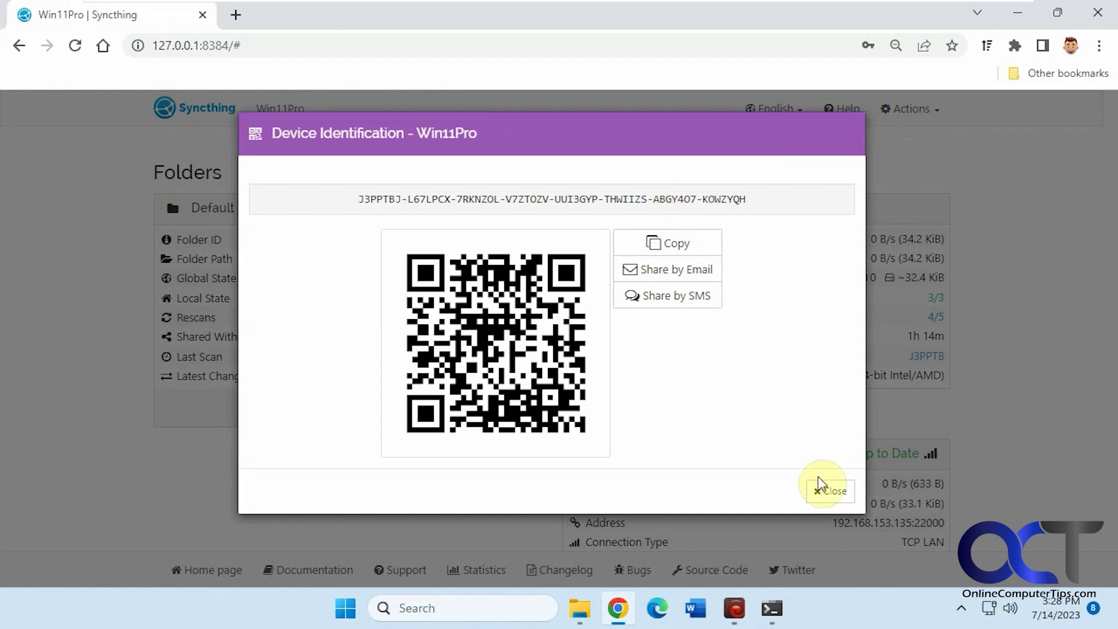
{"action": "left_click", "coordinate": [830, 490]}
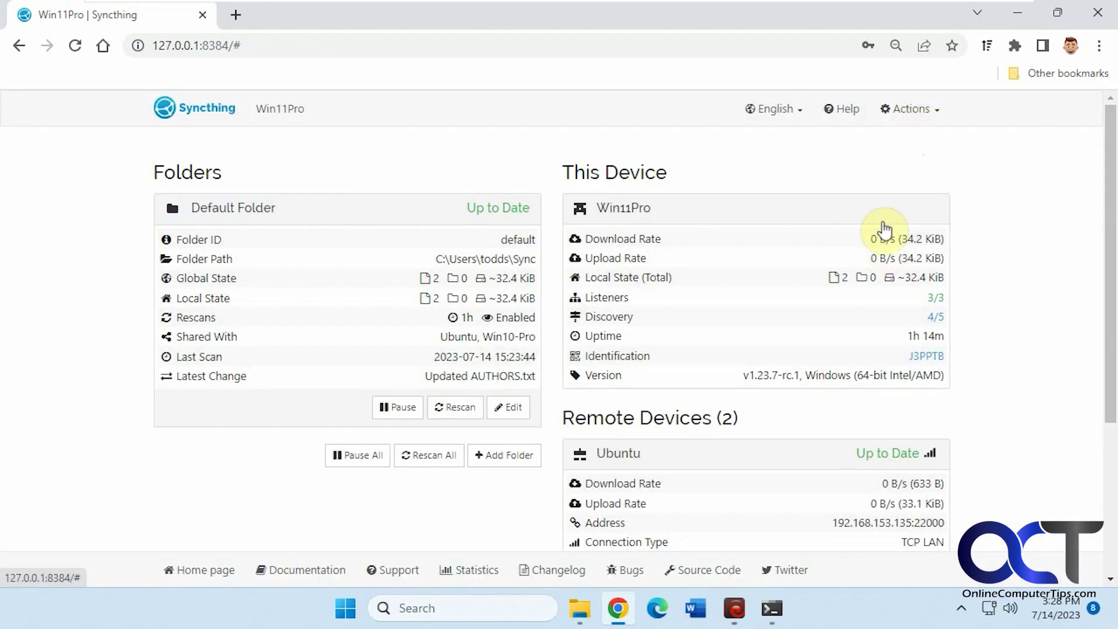
{"action": "scroll", "coordinate": [961, 454], "scroll_direction": "down", "scroll_amount": 4}
{"action": "left_click", "coordinate": [905, 483]}
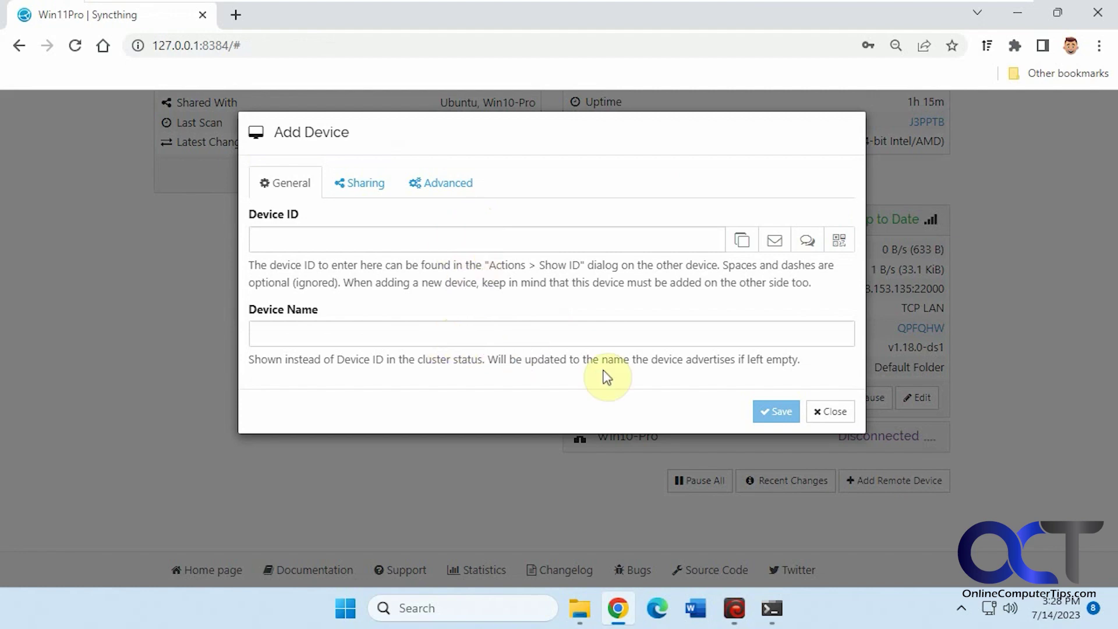
{"action": "left_click", "coordinate": [831, 411]}
Recheck the Default Folder's sharing with Ubuntu and Win10-Pro, closing without changes.
{"action": "scroll", "coordinate": [418, 303], "scroll_direction": "up", "scroll_amount": 4}
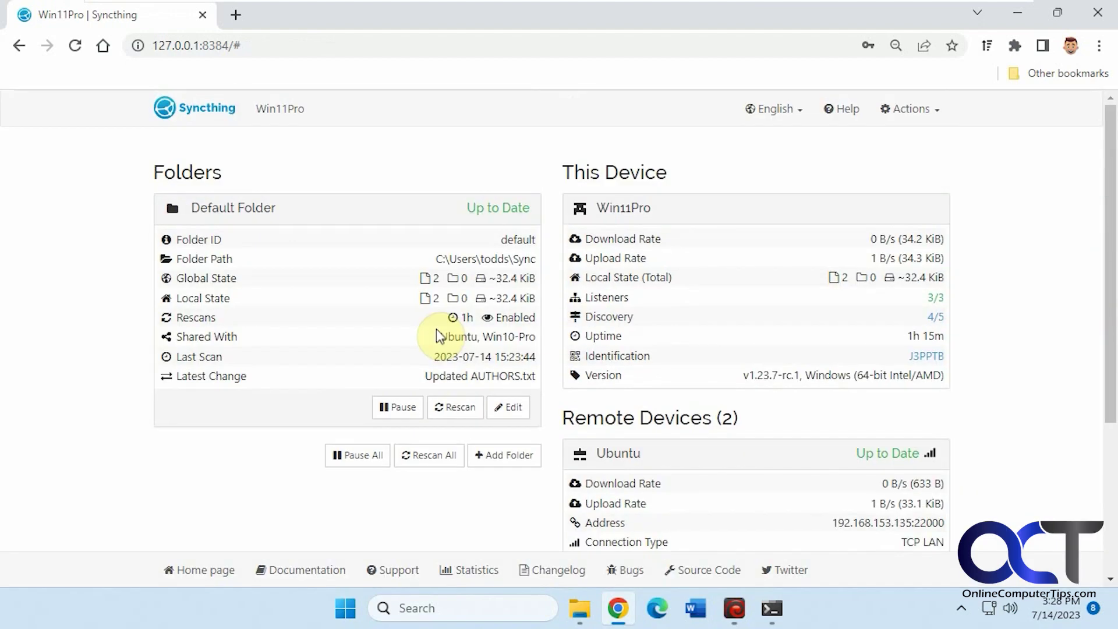
{"action": "left_click", "coordinate": [515, 421]}
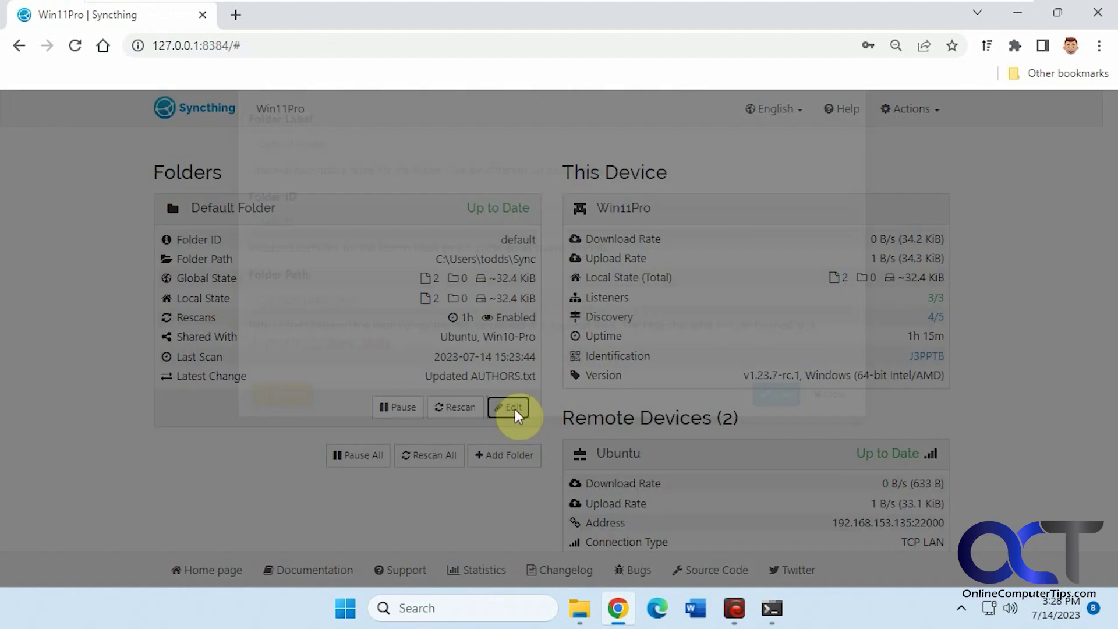
{"action": "left_click", "coordinate": [364, 189]}
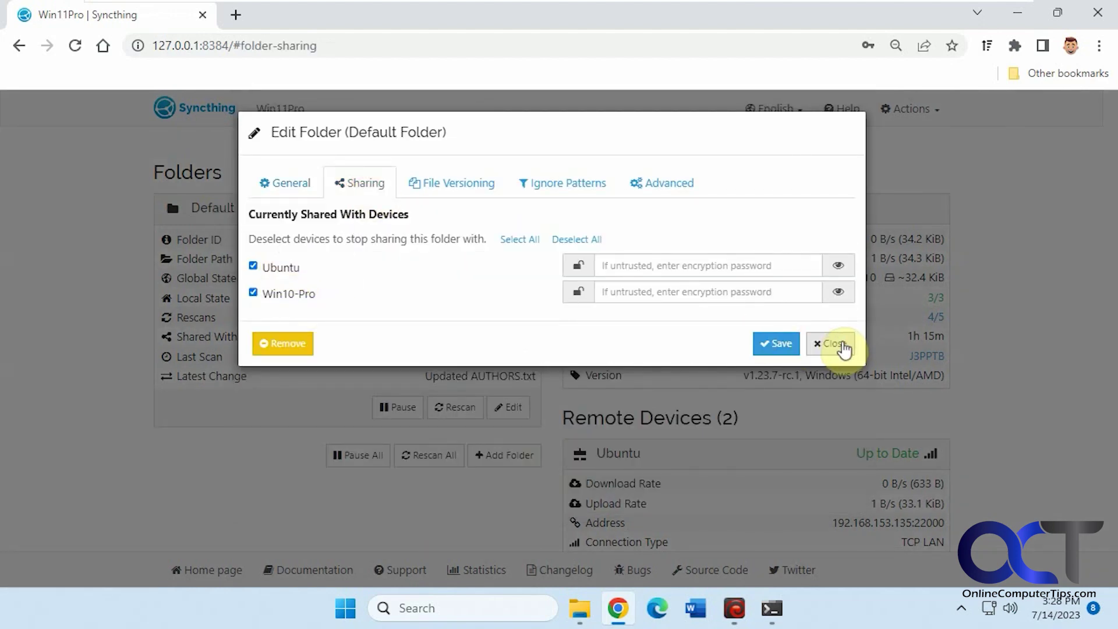
{"action": "left_click", "coordinate": [843, 347]}
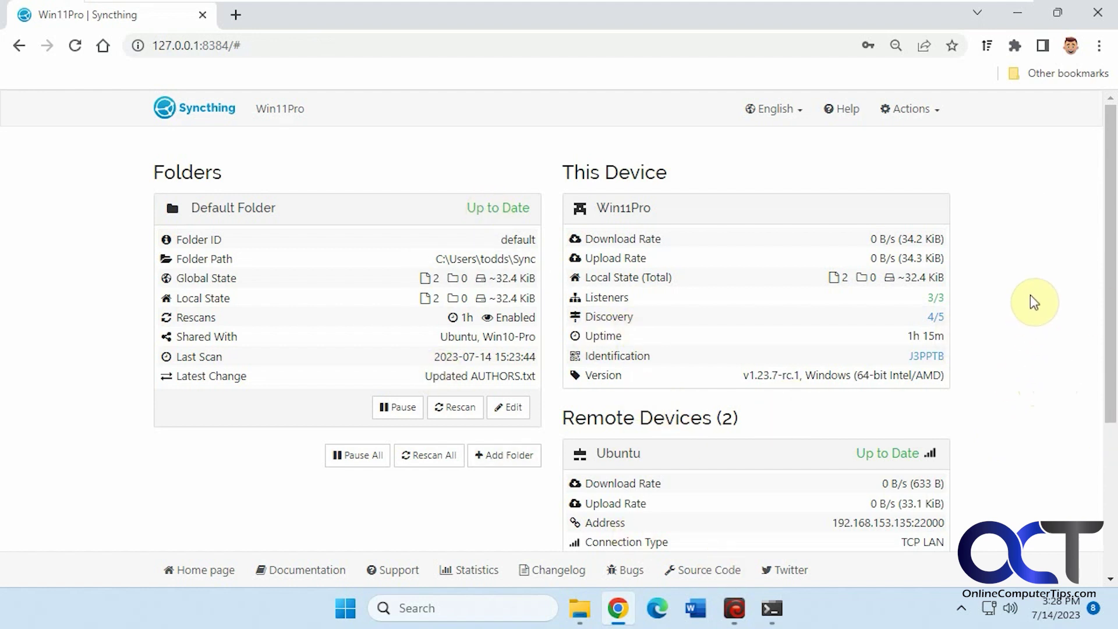
{"action": "left_click", "coordinate": [910, 111]}
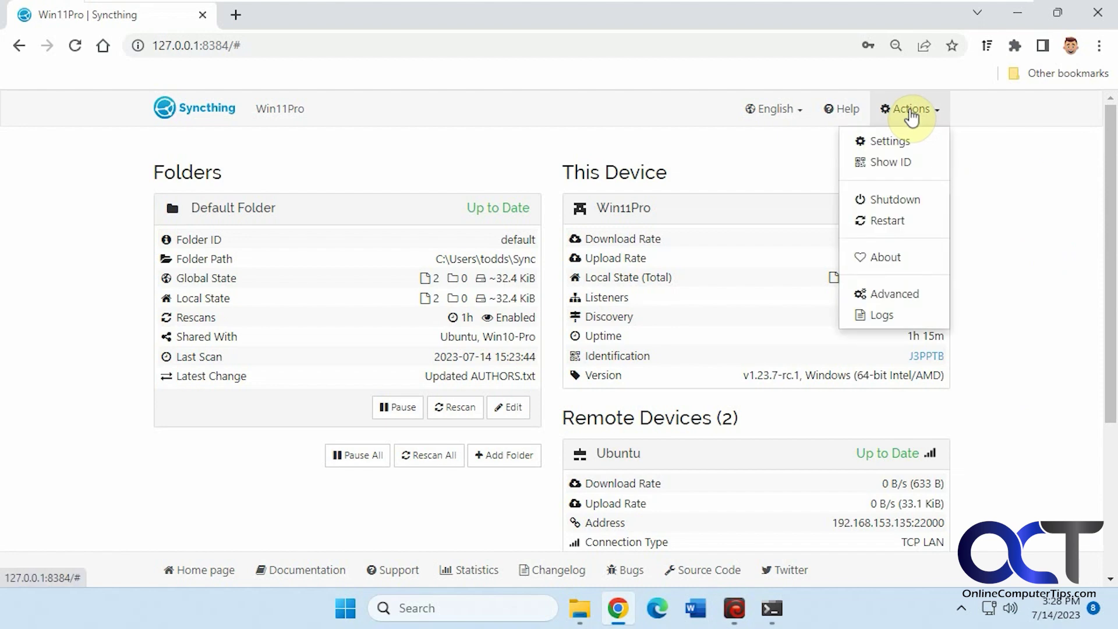
{"action": "left_click", "coordinate": [897, 143]}
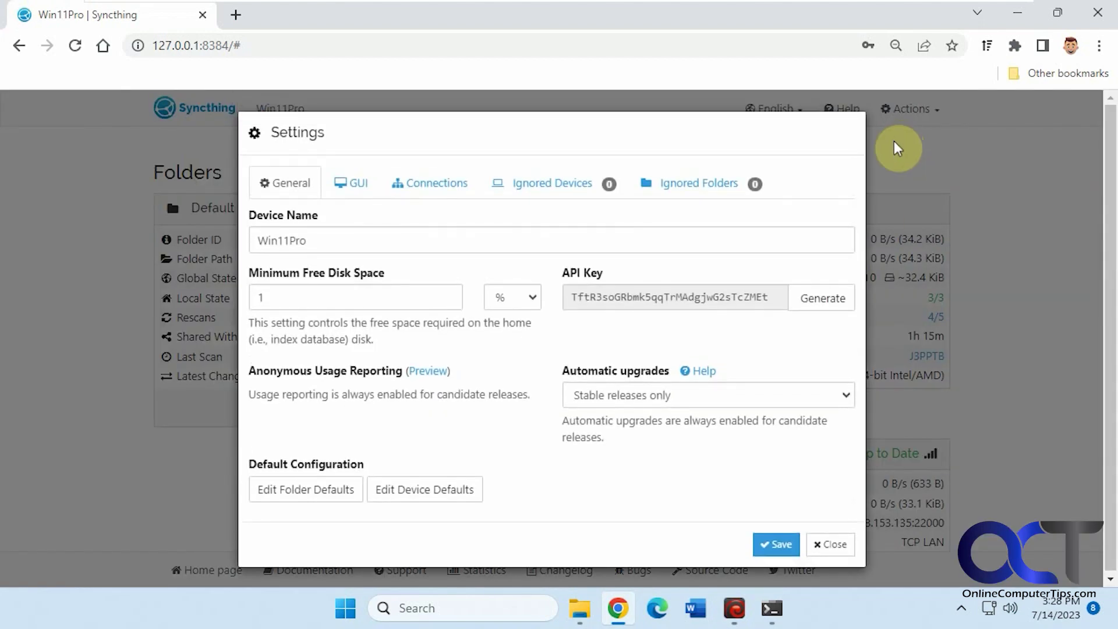
{"action": "left_click", "coordinate": [359, 186]}
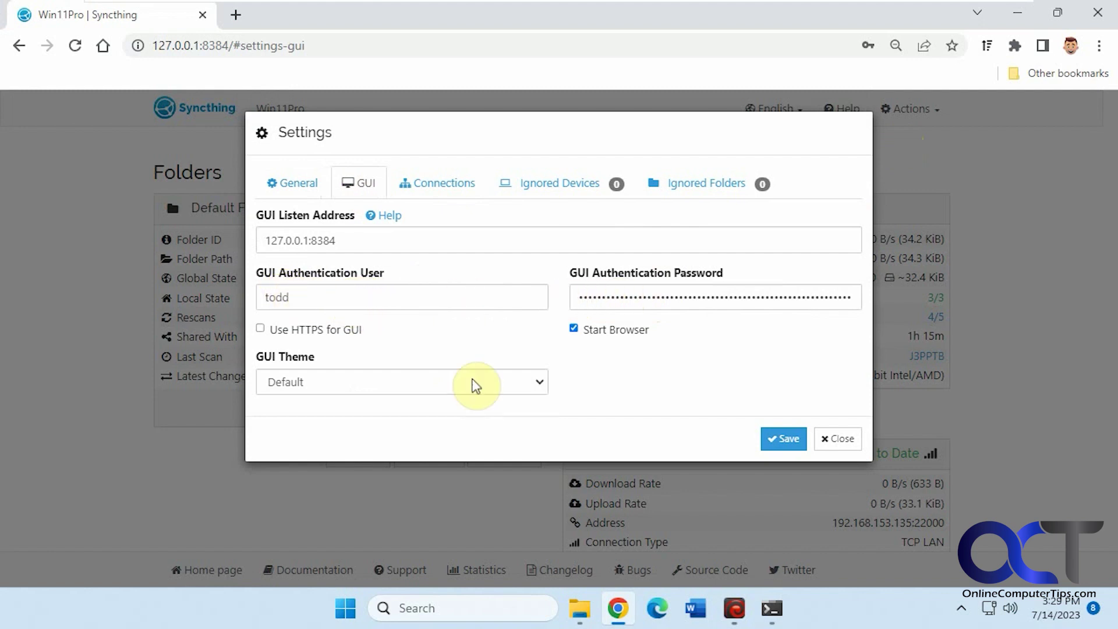
{"action": "left_click", "coordinate": [485, 387]}
{"action": "left_click", "coordinate": [488, 389]}
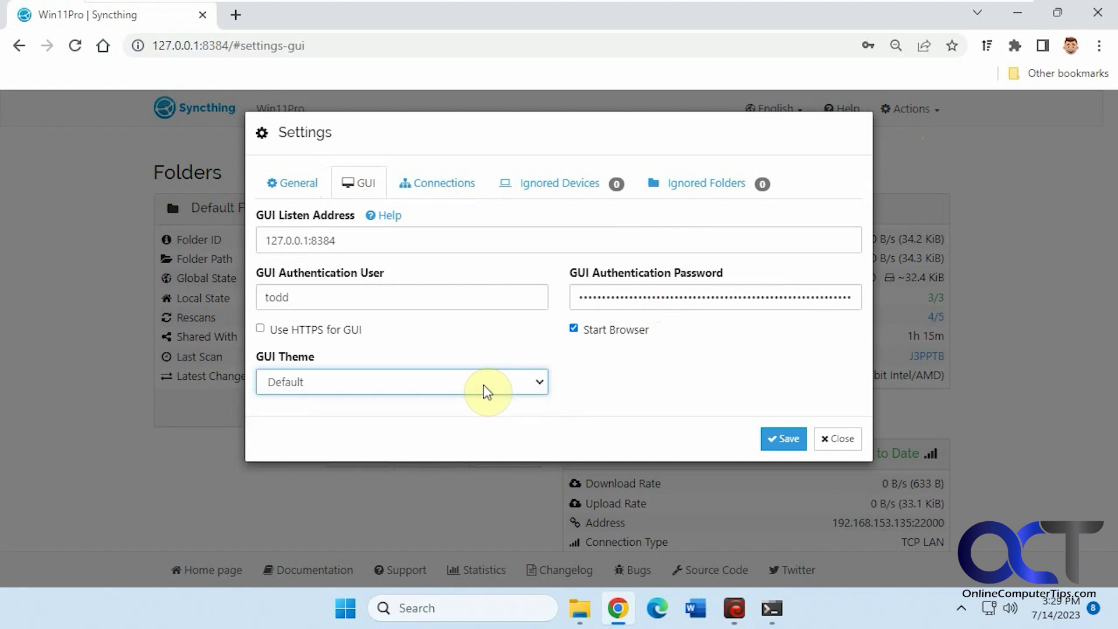
{"action": "left_click", "coordinate": [827, 439]}
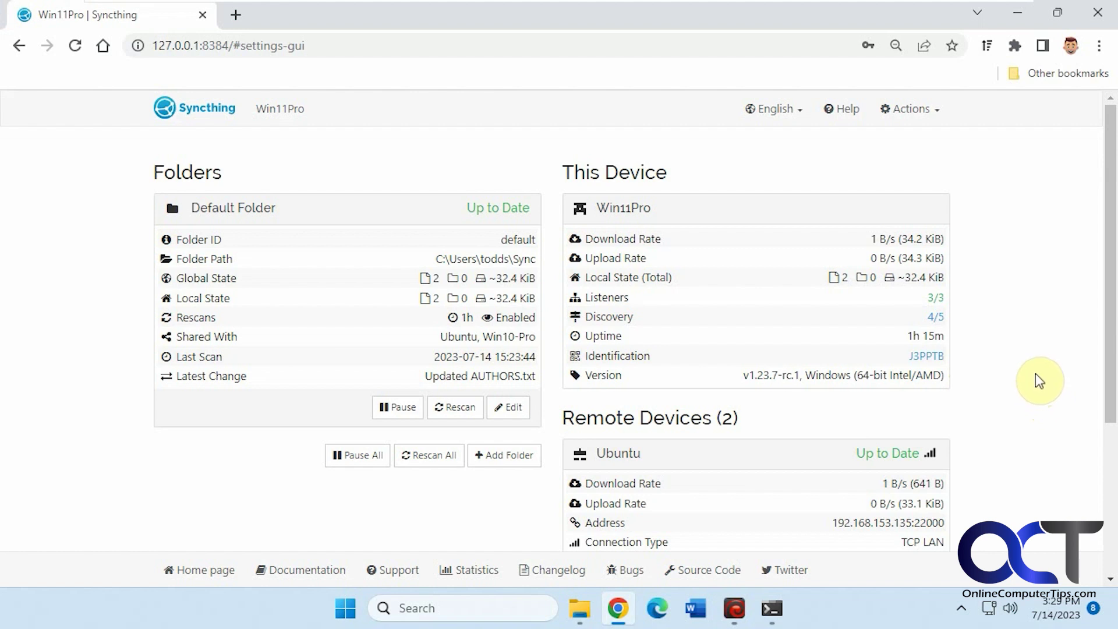
{"action": "mouse_move", "coordinate": [903, 280]}
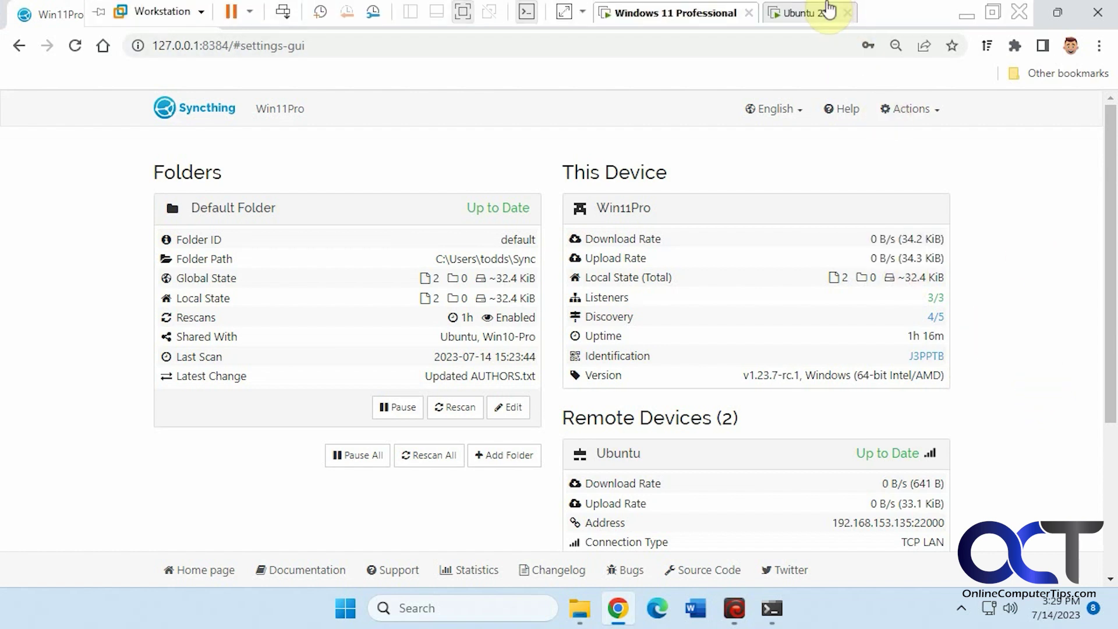
{"action": "left_click", "coordinate": [814, 14]}
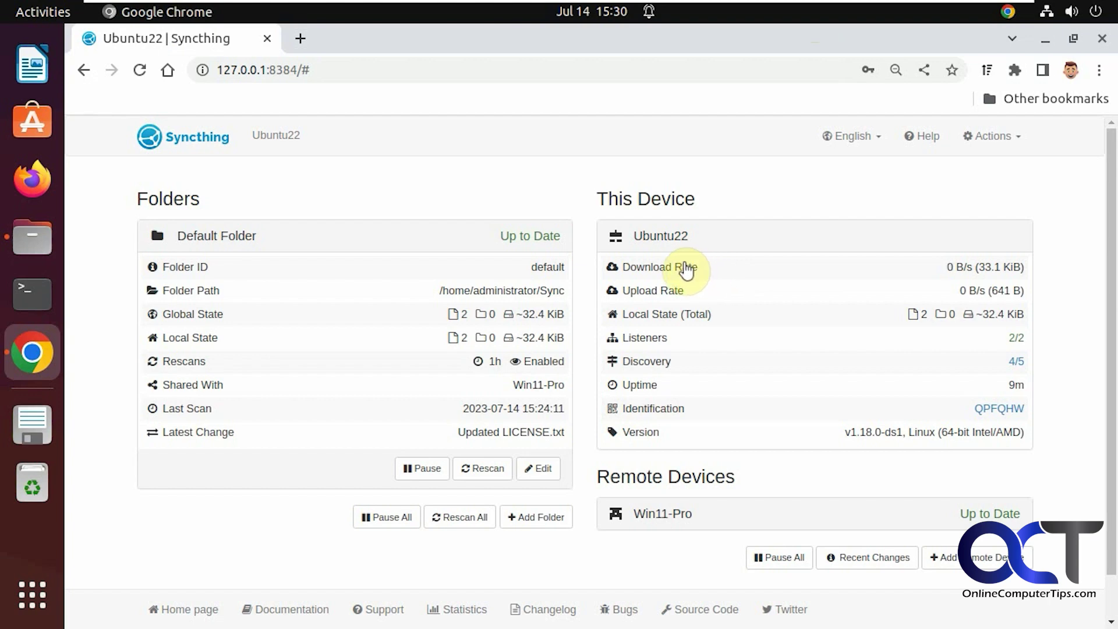
Open Ubuntu's applications overview listing the installed apps.
{"action": "left_click", "coordinate": [31, 597]}
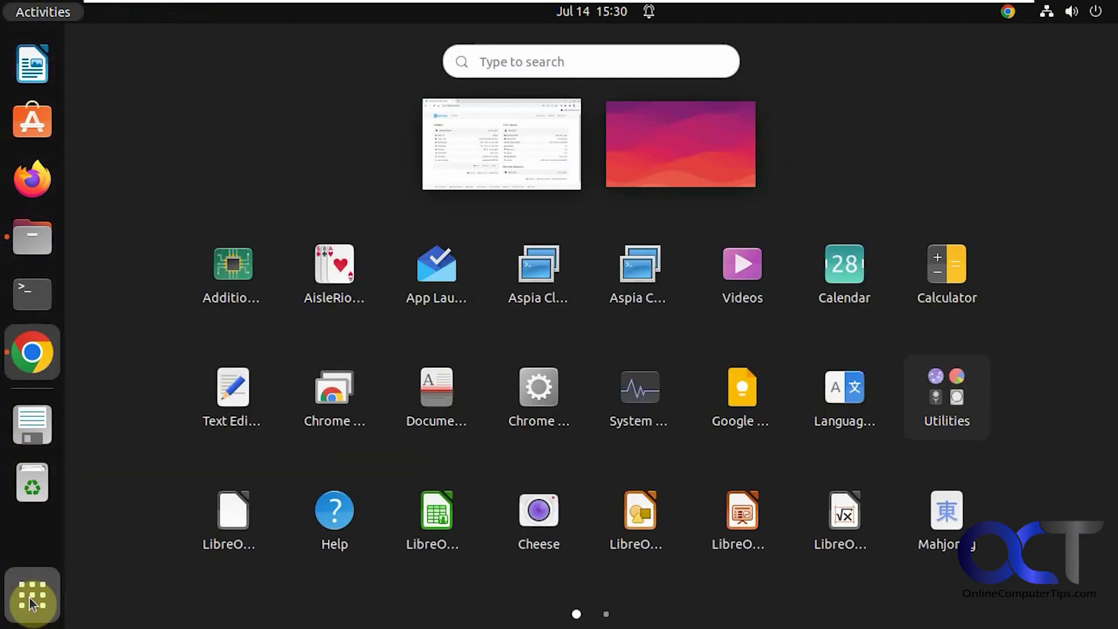
{"action": "left_click", "coordinate": [606, 615]}
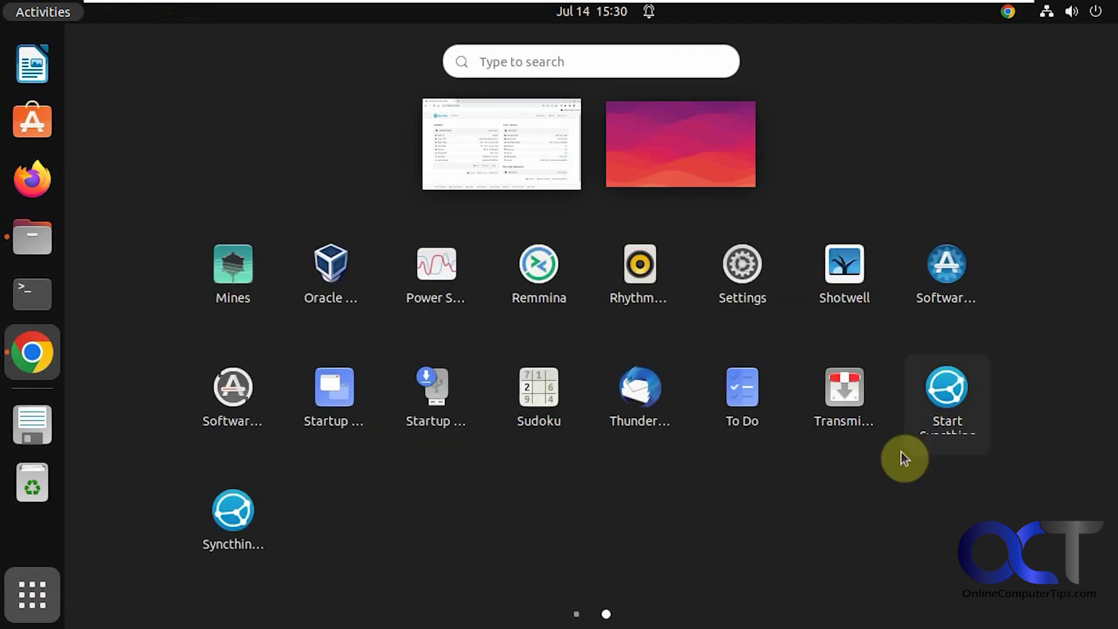
{"action": "left_click", "coordinate": [941, 418]}
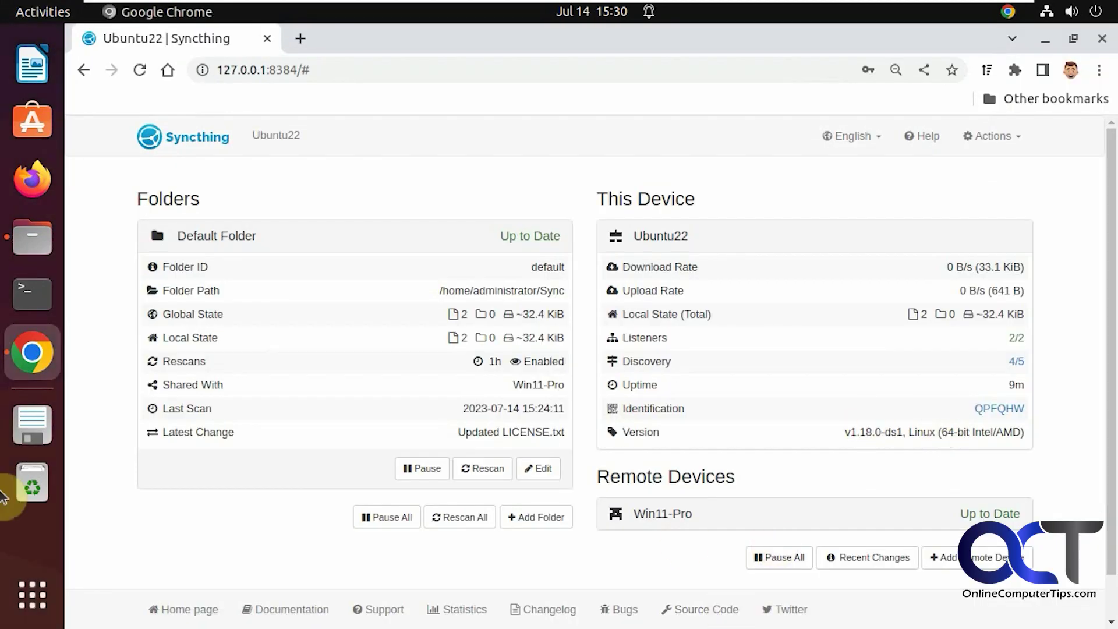
{"action": "left_click", "coordinate": [32, 595]}
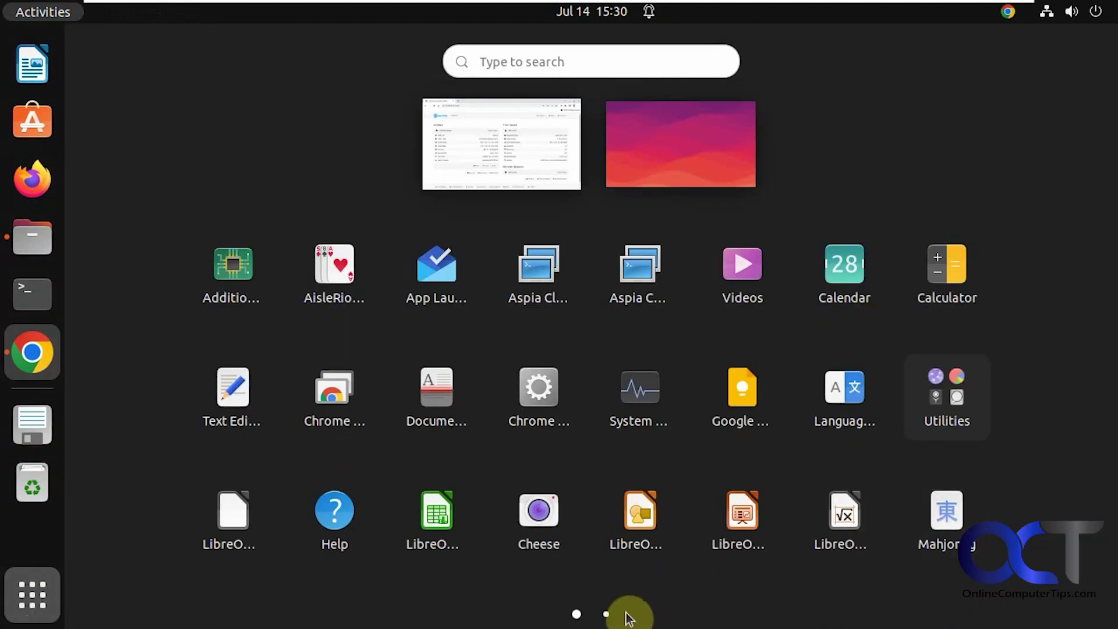
{"action": "left_click", "coordinate": [606, 614]}
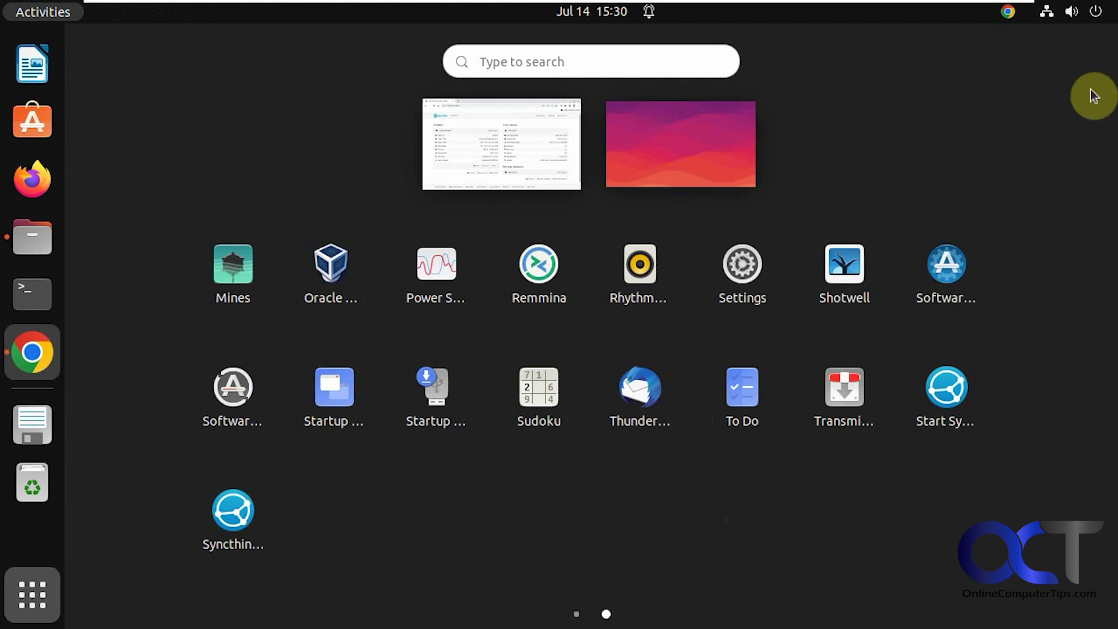
{"action": "left_click", "coordinate": [33, 350]}
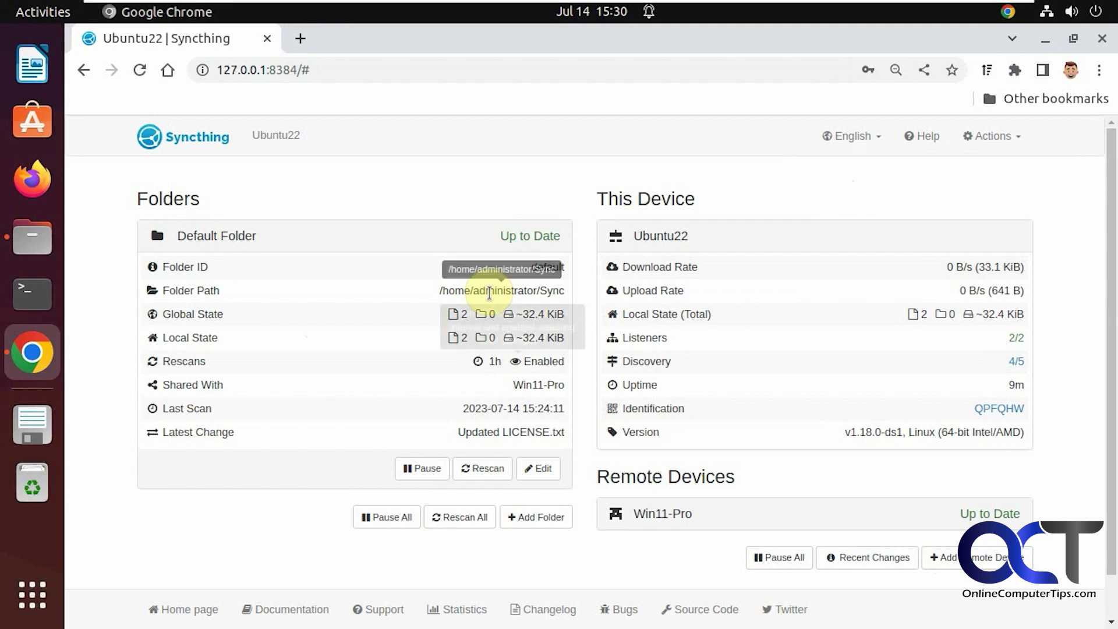
Confirm the Ubuntu Default Folder is shared with Win11-Pro, then open the Sync folder in Files.
{"action": "left_click", "coordinate": [540, 470]}
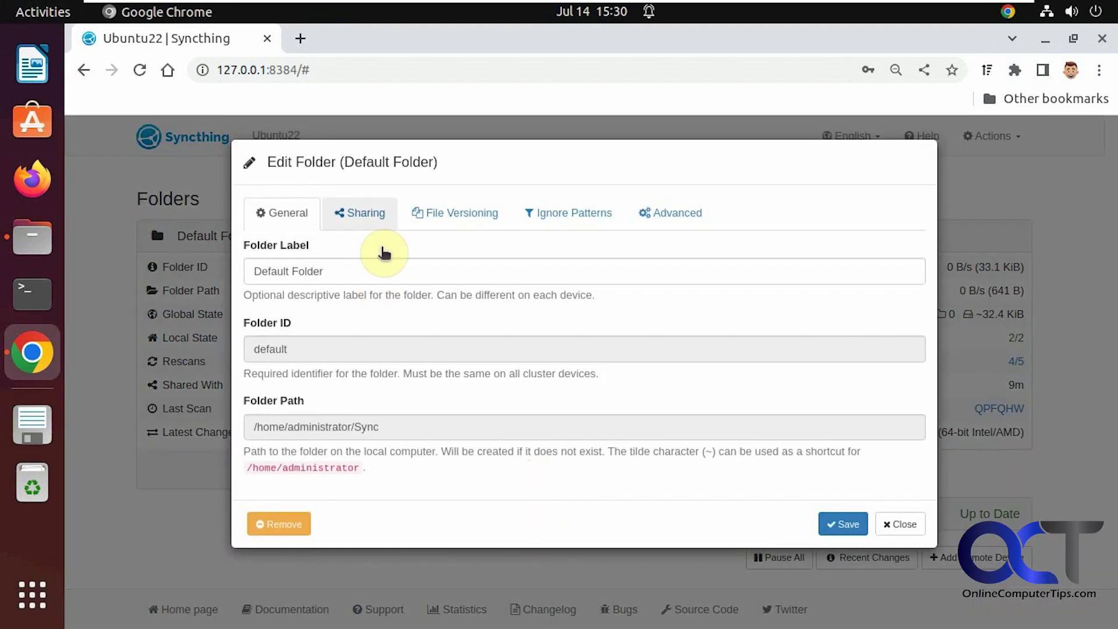
{"action": "left_click", "coordinate": [367, 224]}
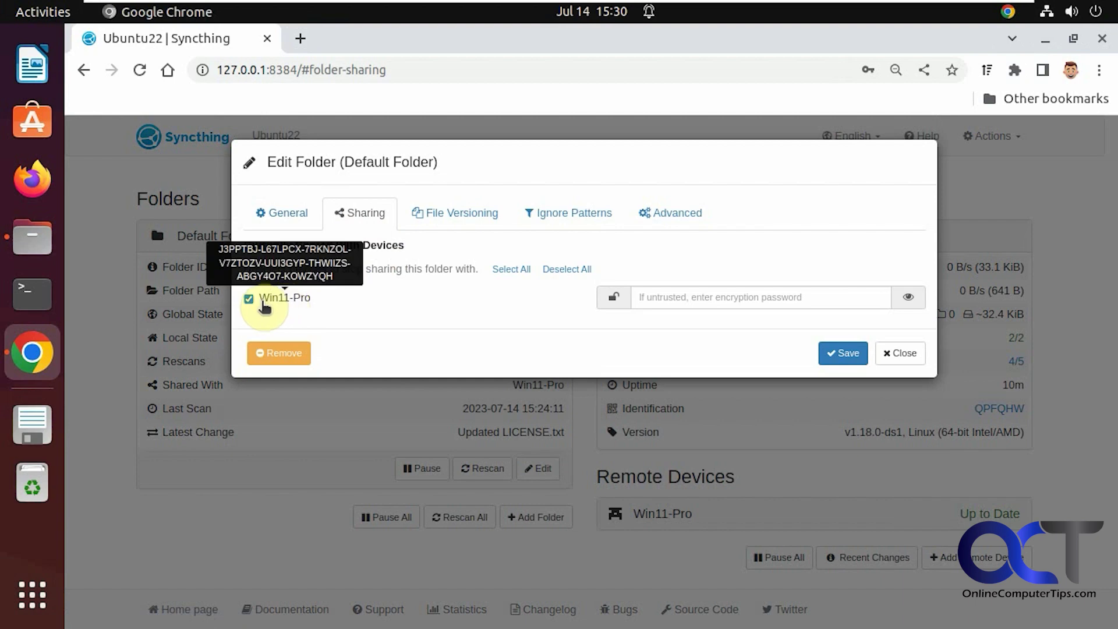
{"action": "left_click", "coordinate": [899, 353]}
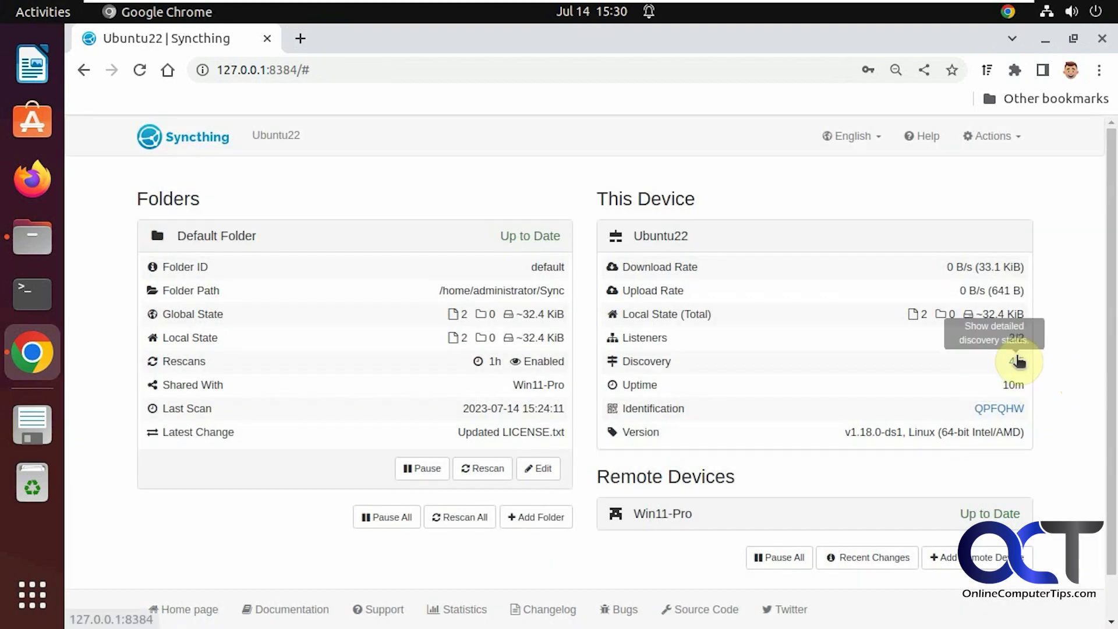
{"action": "left_click", "coordinate": [33, 239]}
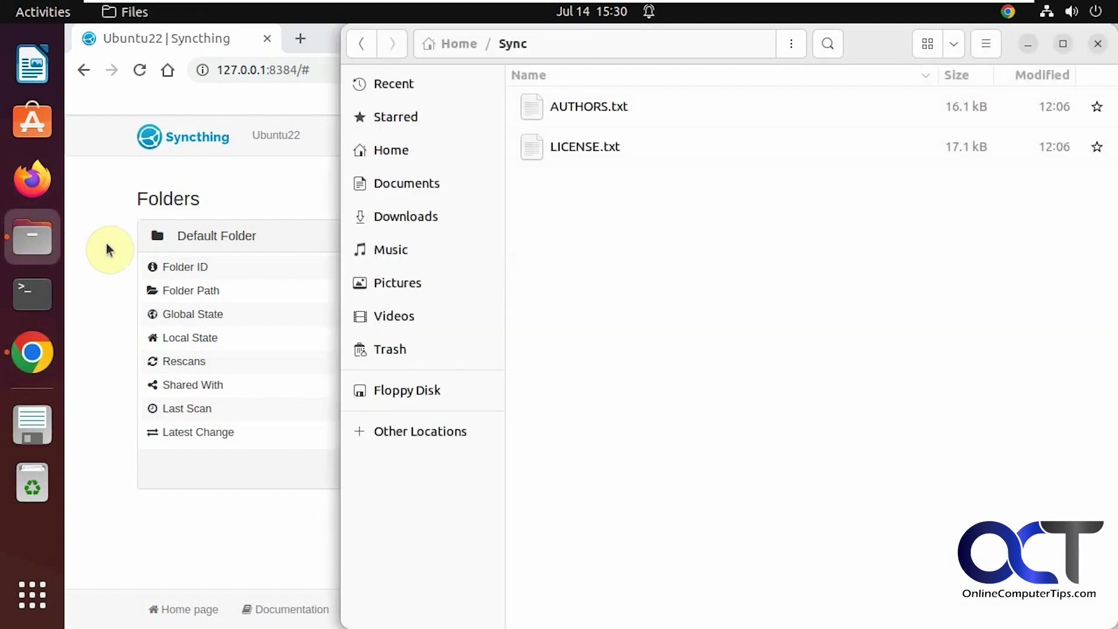
Add a new folder named 'test' to the Sync folder beside AUTHORS.txt and LICENSE.txt.
{"action": "left_click", "coordinate": [281, 202]}
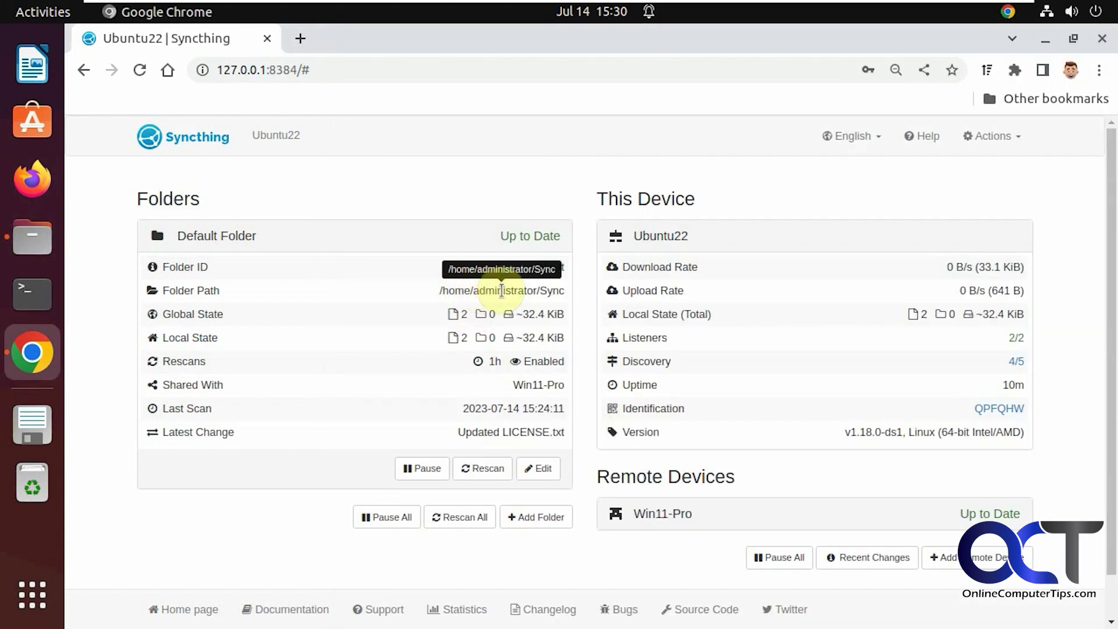
{"action": "left_click", "coordinate": [49, 245]}
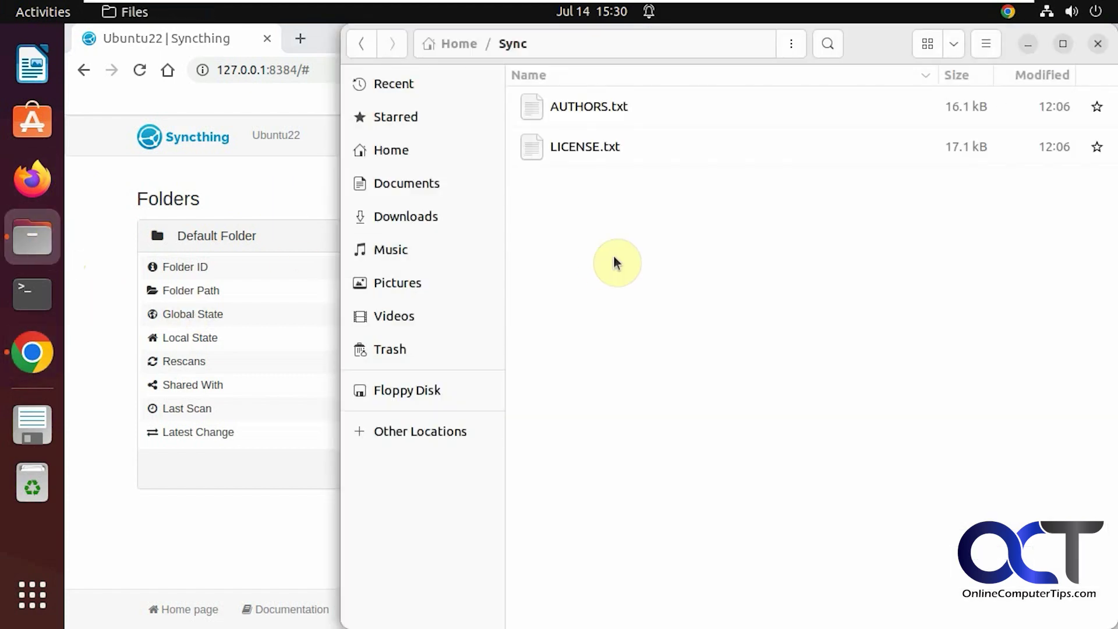
{"action": "right_click", "coordinate": [585, 223]}
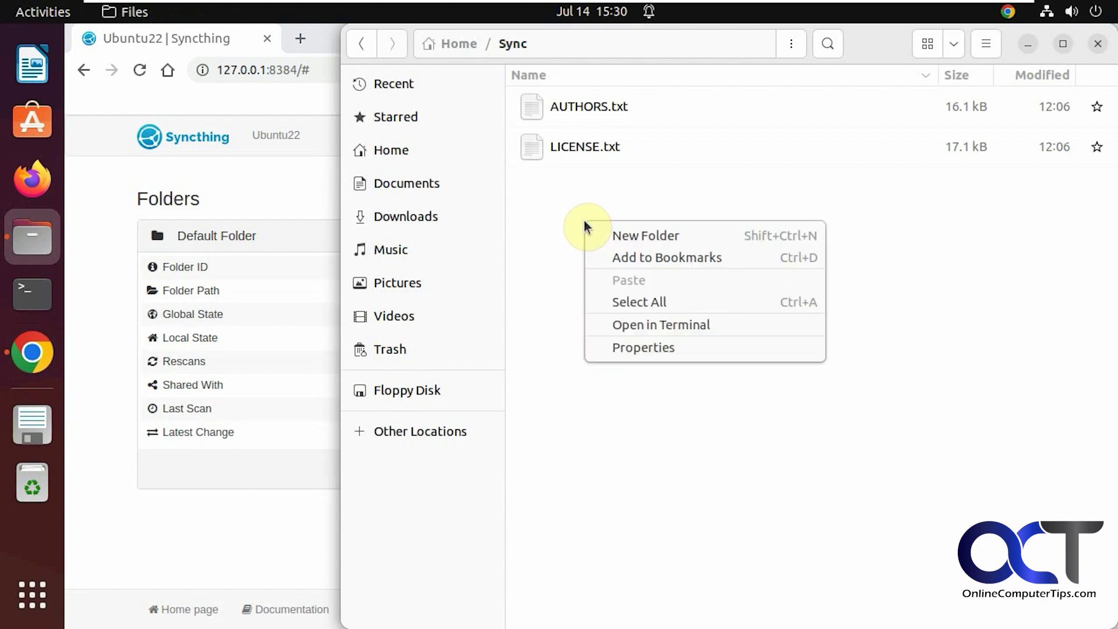
{"action": "left_click", "coordinate": [622, 235]}
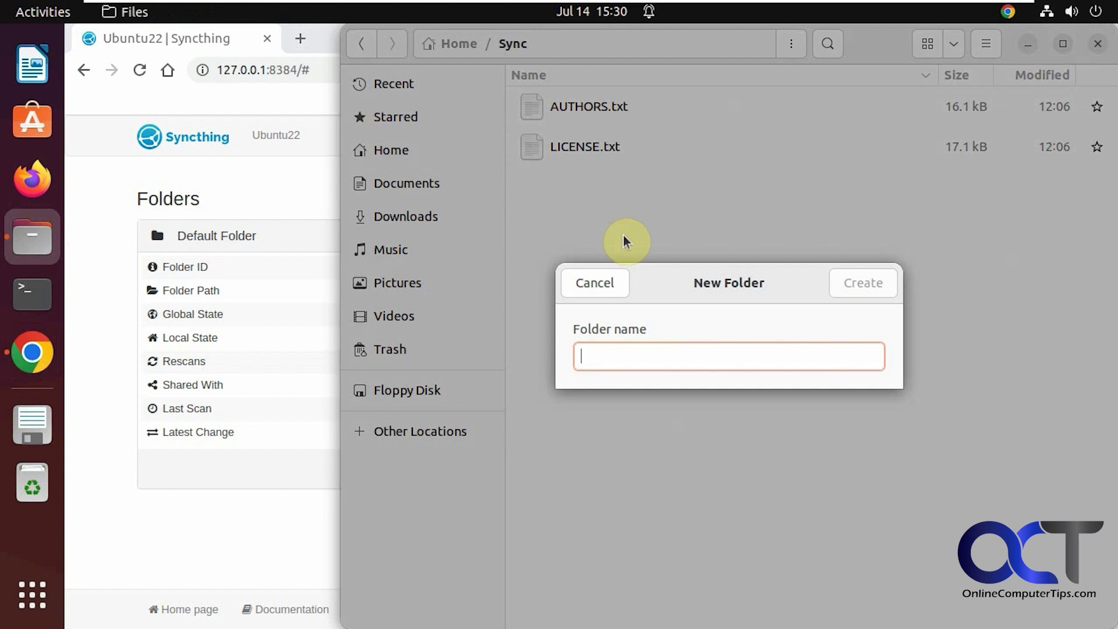
{"action": "type", "text": "test"}
{"action": "left_click", "coordinate": [839, 286]}
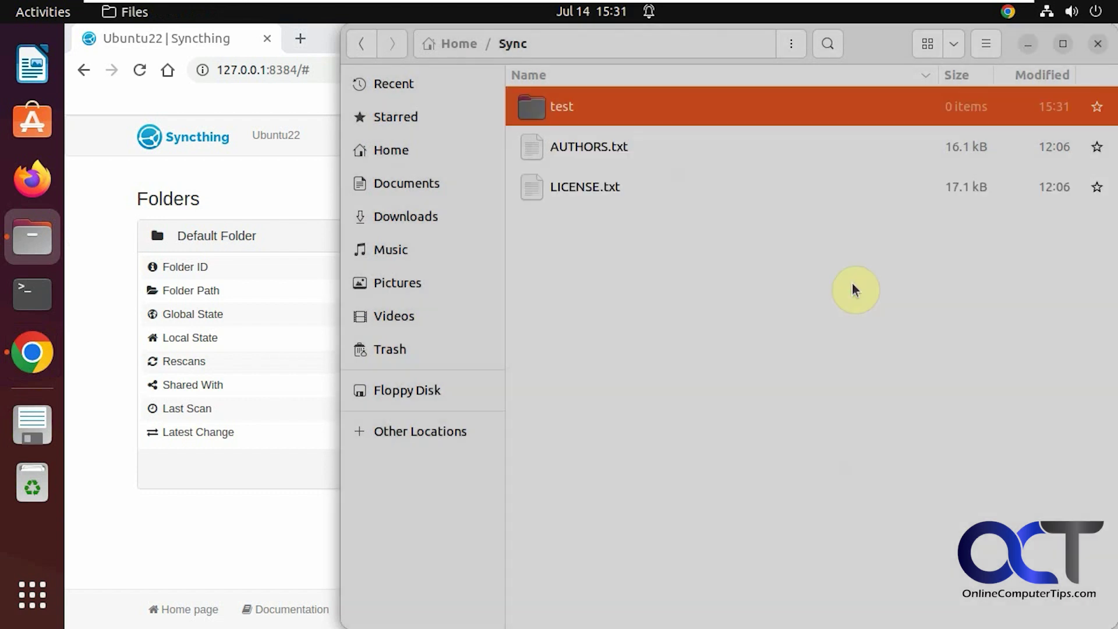
{"action": "left_click", "coordinate": [757, 290]}
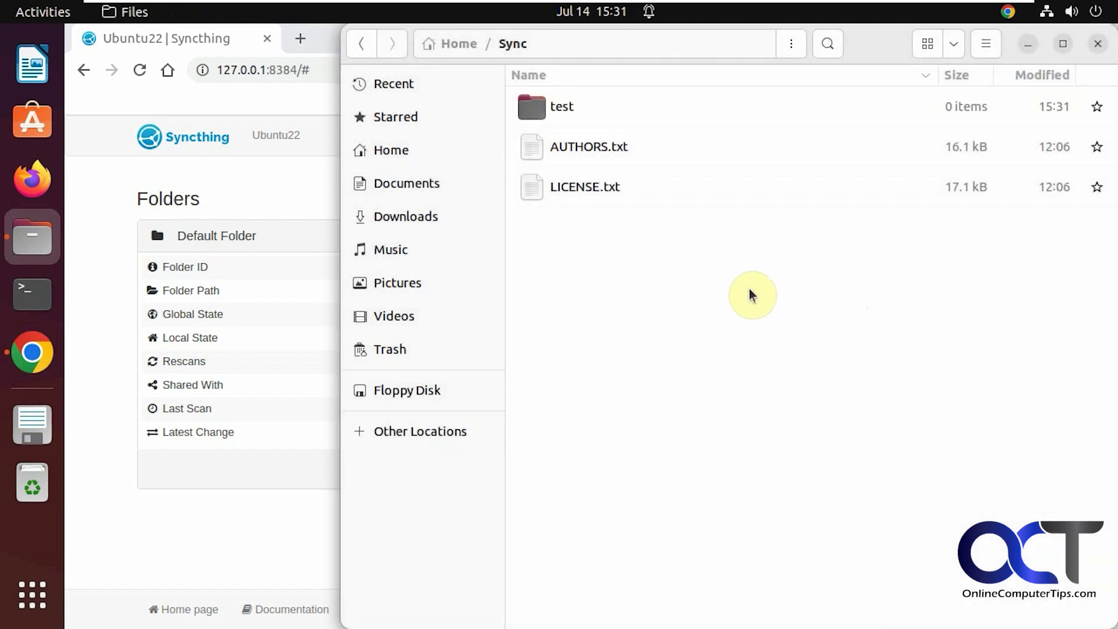
On the Windows 11 VM, show the Sync folder in File Explorer and refresh to reveal the test folder.
{"action": "mouse_move", "coordinate": [919, 7]}
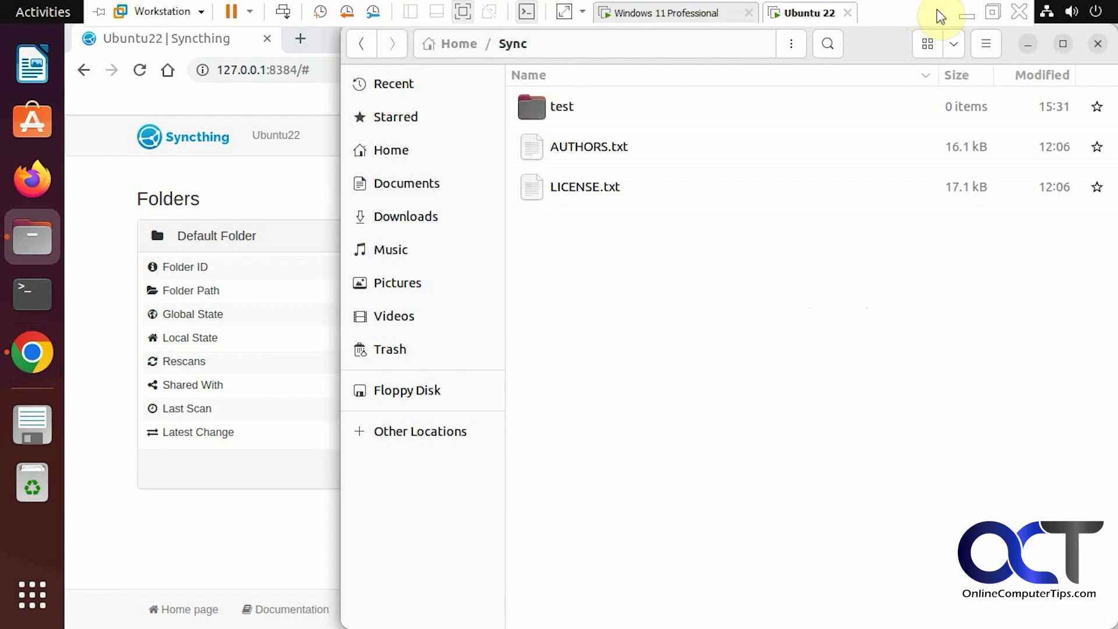
{"action": "left_click", "coordinate": [687, 13]}
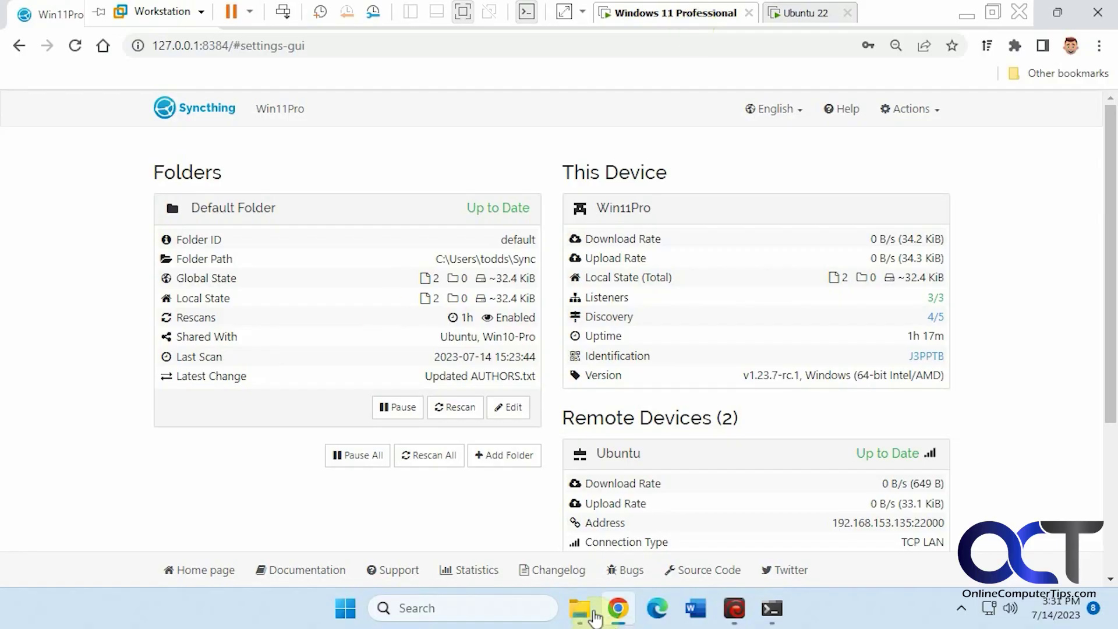
{"action": "left_click", "coordinate": [580, 609]}
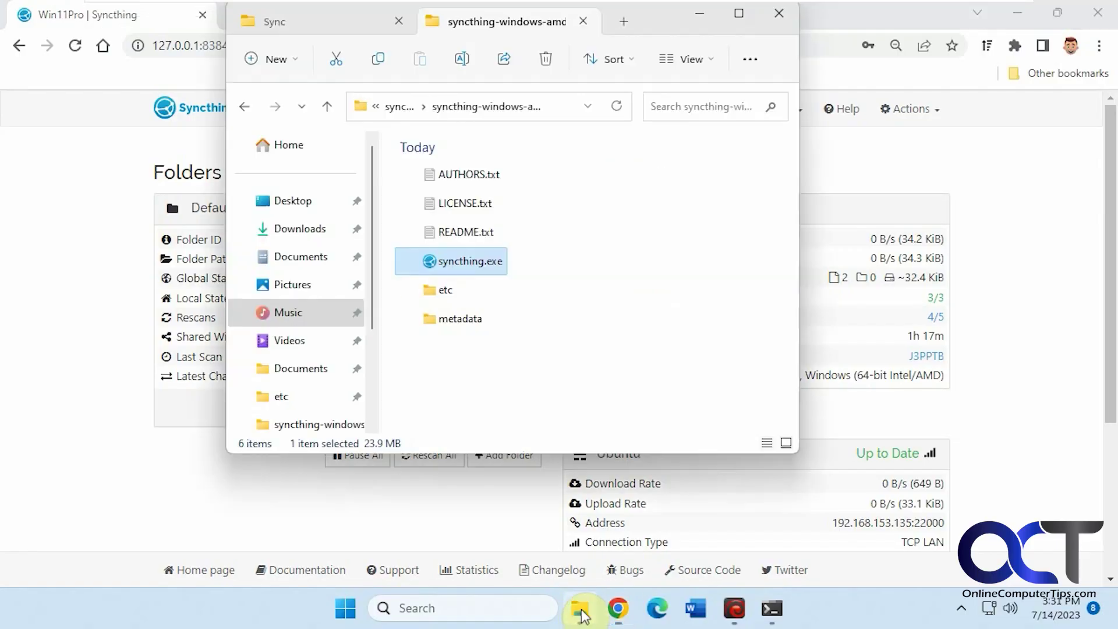
{"action": "left_click", "coordinate": [327, 21]}
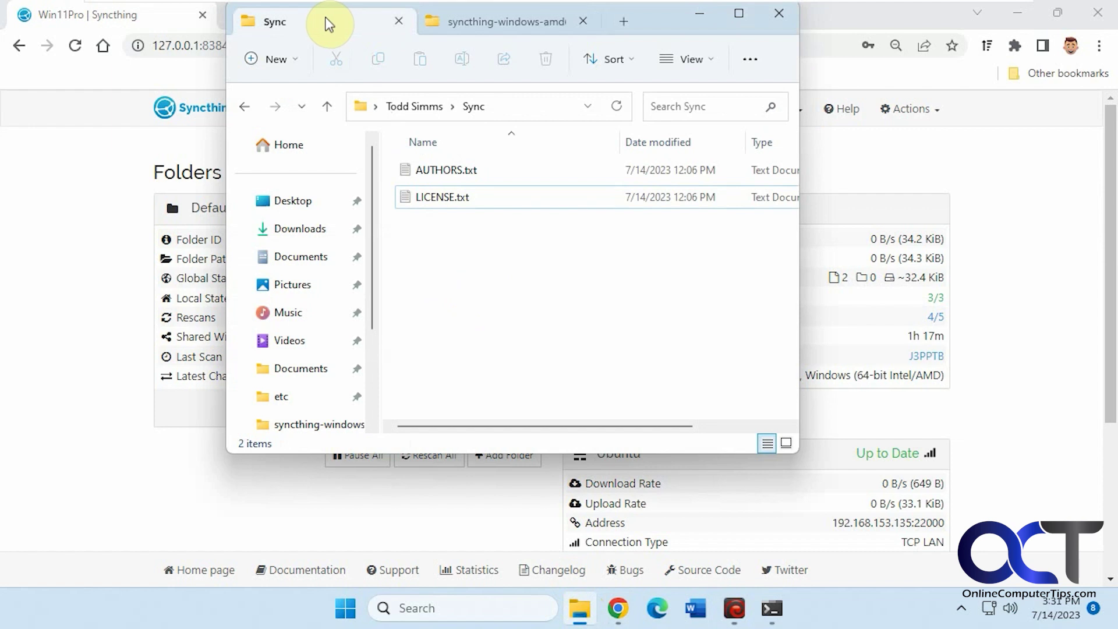
{"action": "left_click", "coordinate": [616, 106]}
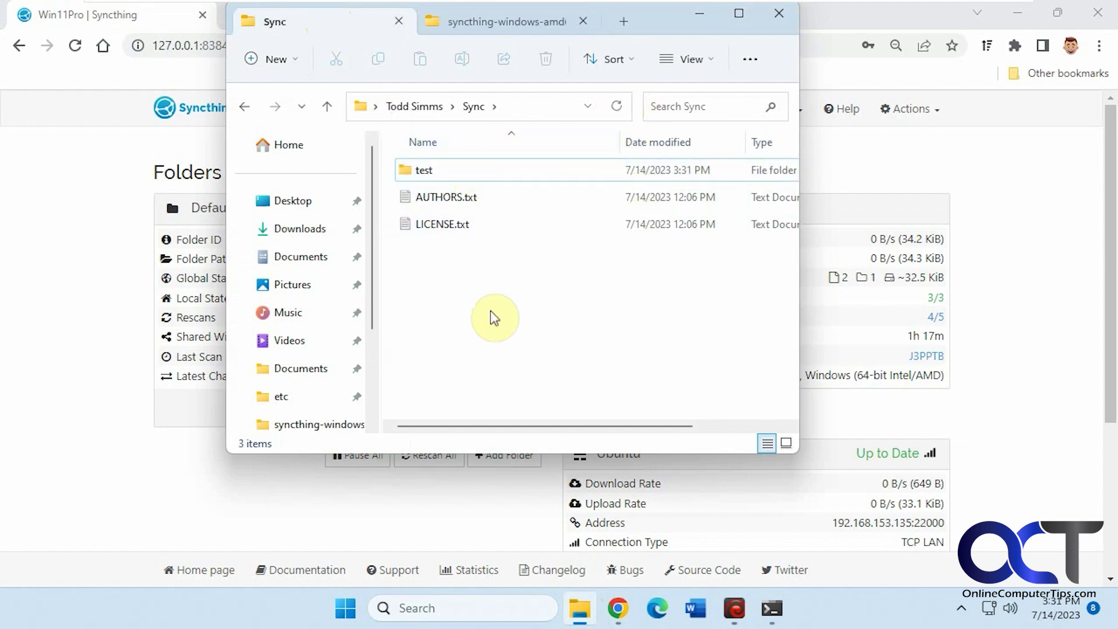
Delete LICENSE.txt from the Windows Sync folder and return to the Ubuntu VM.
{"action": "left_click", "coordinate": [446, 228]}
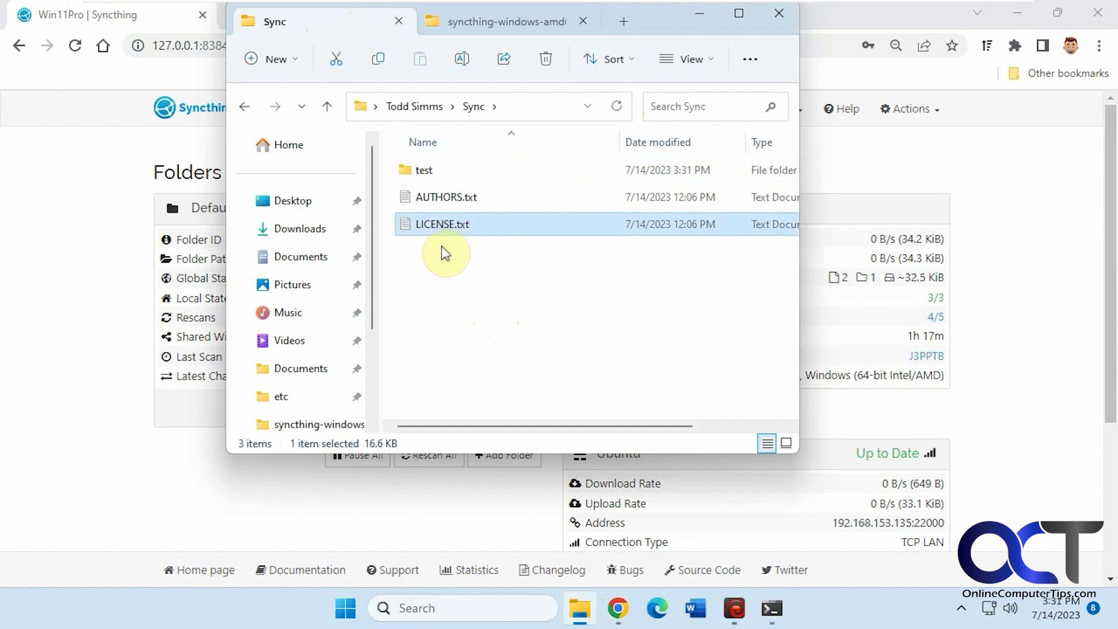
{"action": "key", "text": "Delete"}
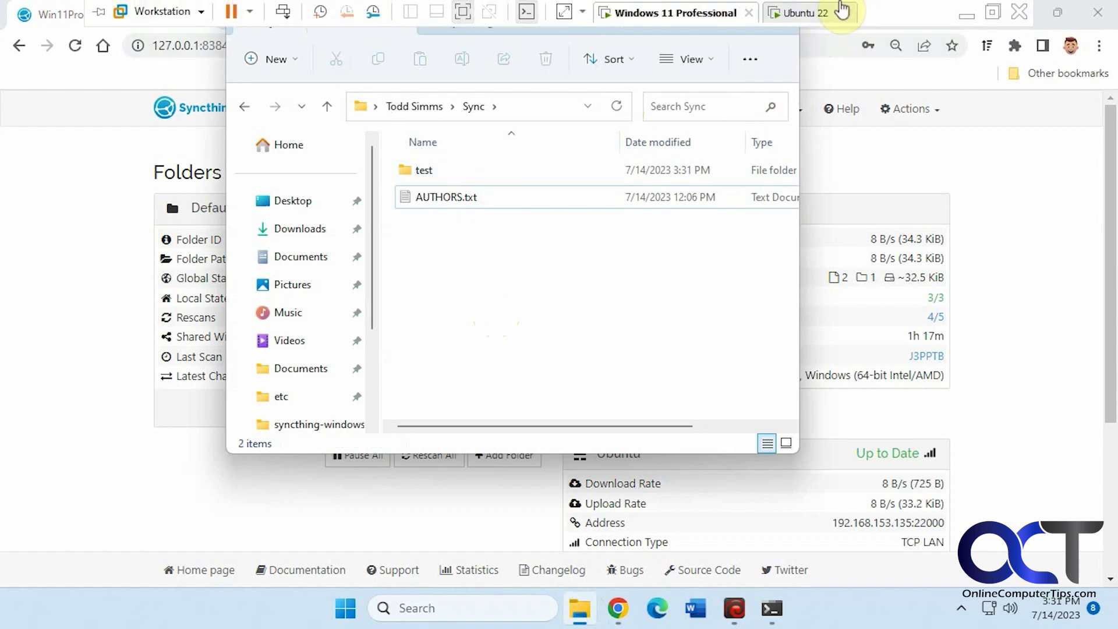
{"action": "left_click", "coordinate": [798, 13]}
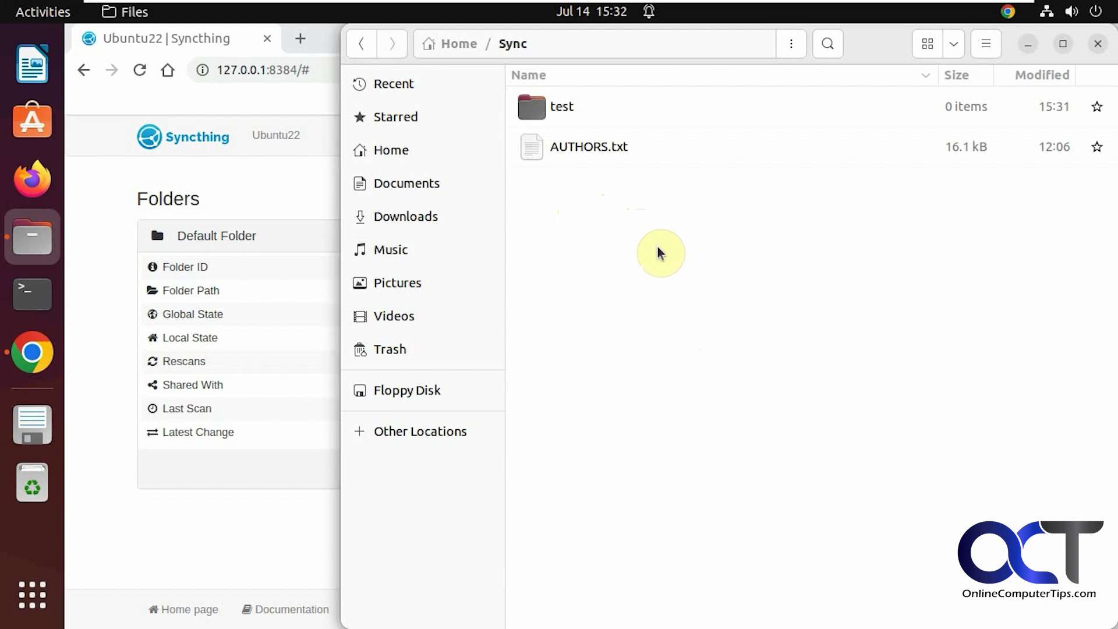
Bring Ubuntu's Syncthing dashboard forward, showing Default Folder's latest change Deleted LICENSE.txt.
{"action": "left_click", "coordinate": [282, 533]}
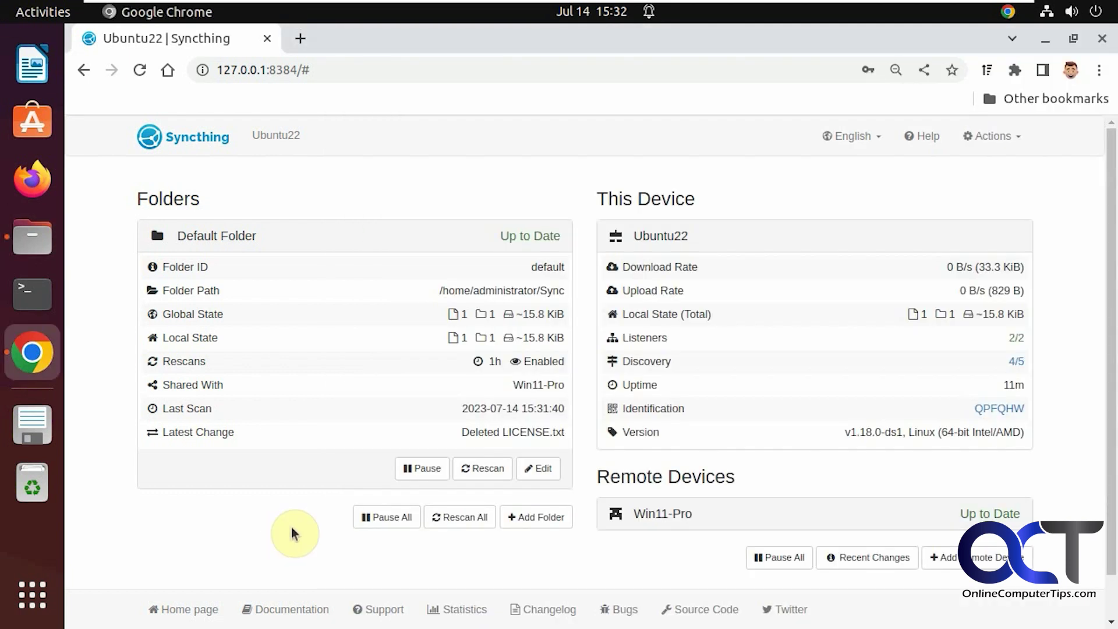
Review the Recent Changes log showing Win11-Pro deleted LICENSE.txt, then close it.
{"action": "mouse_move", "coordinate": [511, 431]}
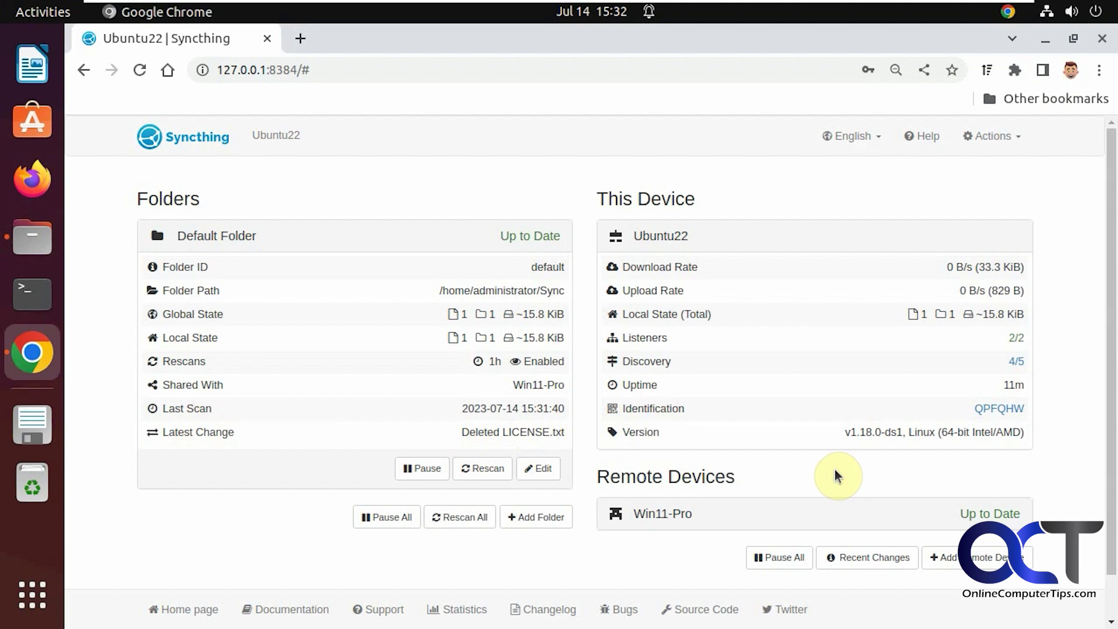
{"action": "left_click", "coordinate": [863, 561]}
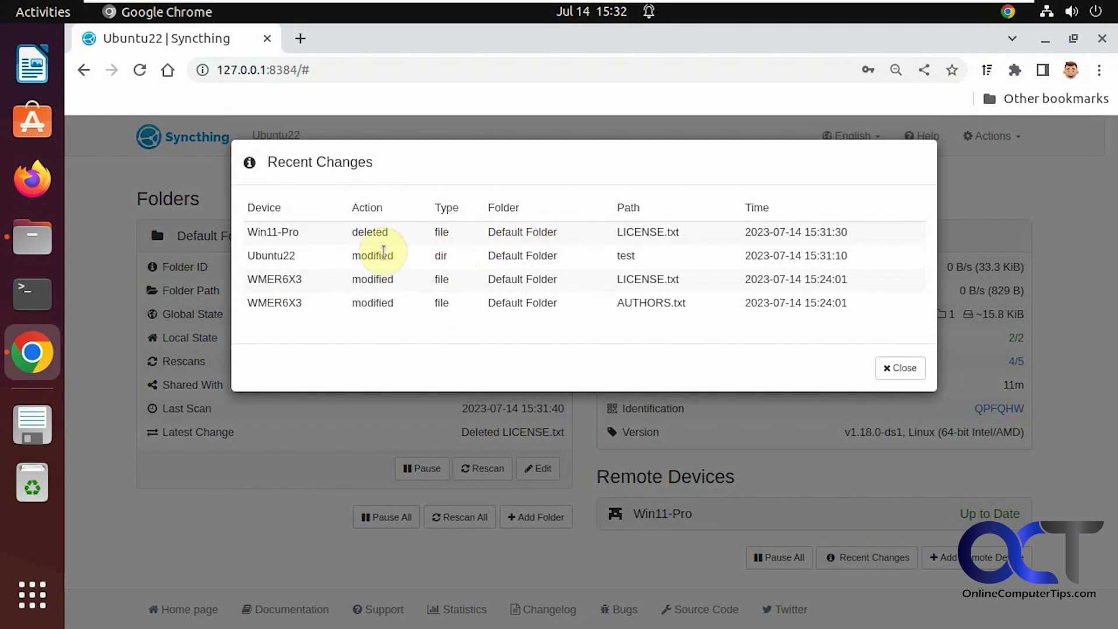
{"action": "left_click", "coordinate": [907, 372]}
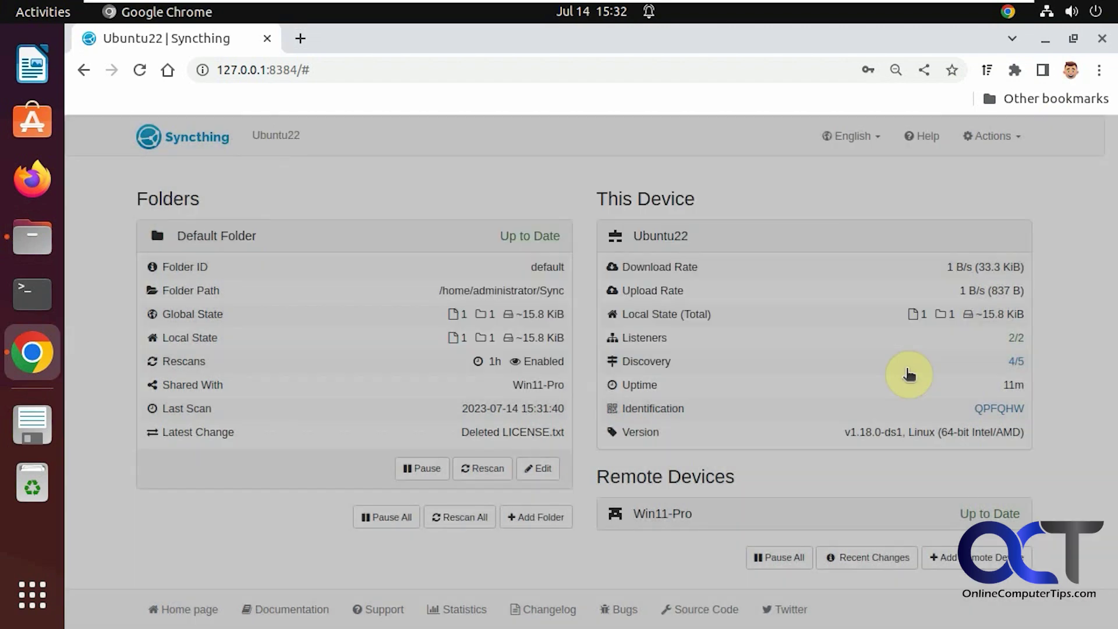